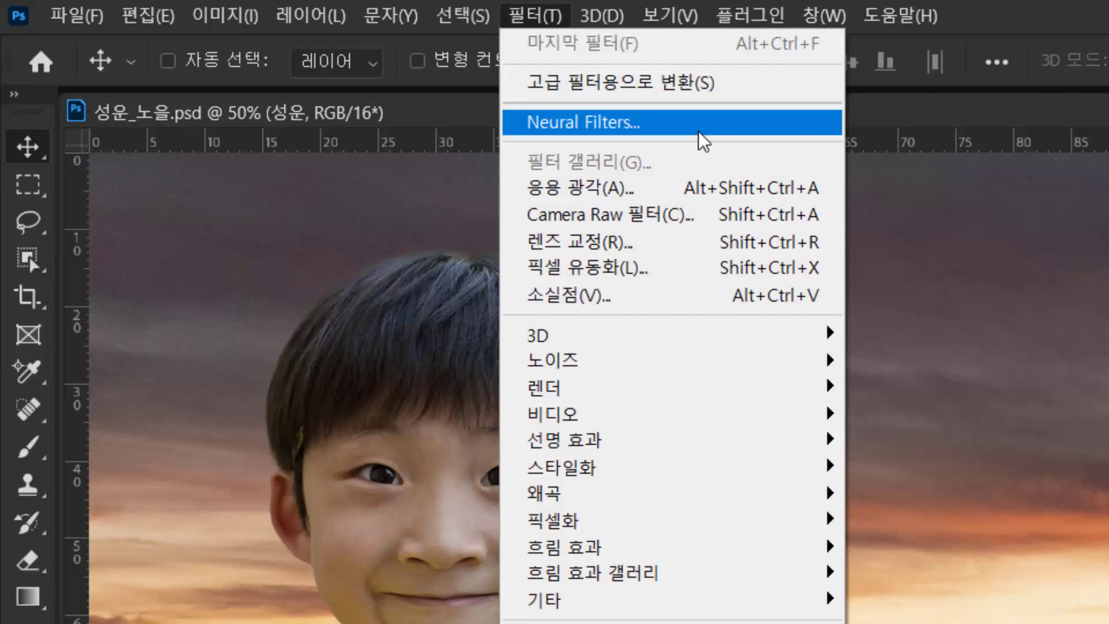
# Step: Open Neural Filters, download the 일치 (Harmonization) filter and enable it for the boy's layer
pyautogui.click(699, 131)
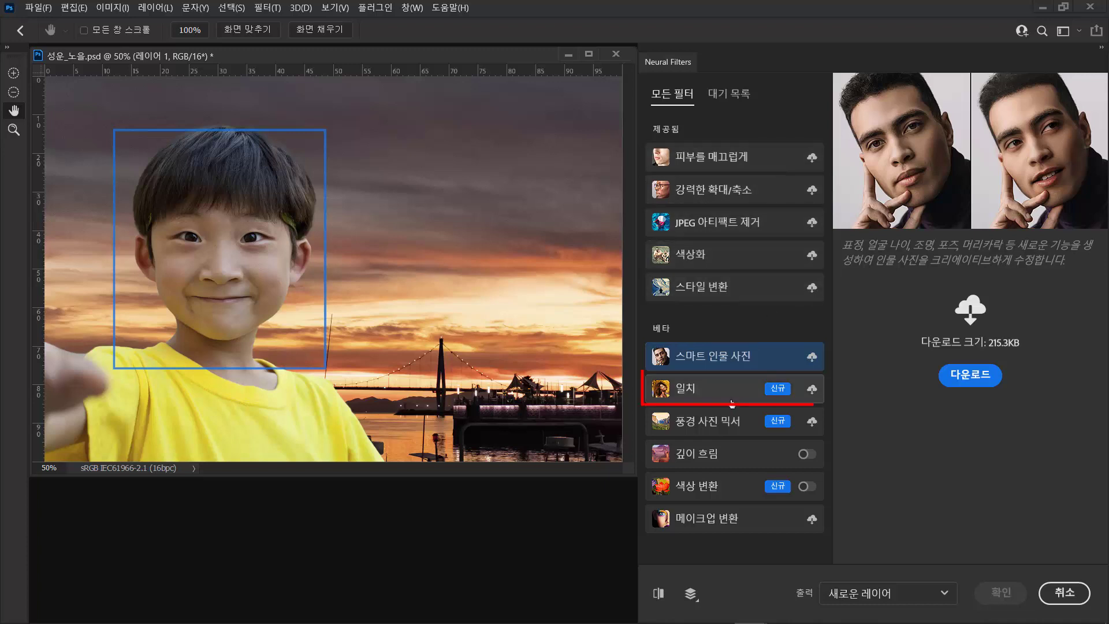
pyautogui.moveTo(727, 398)
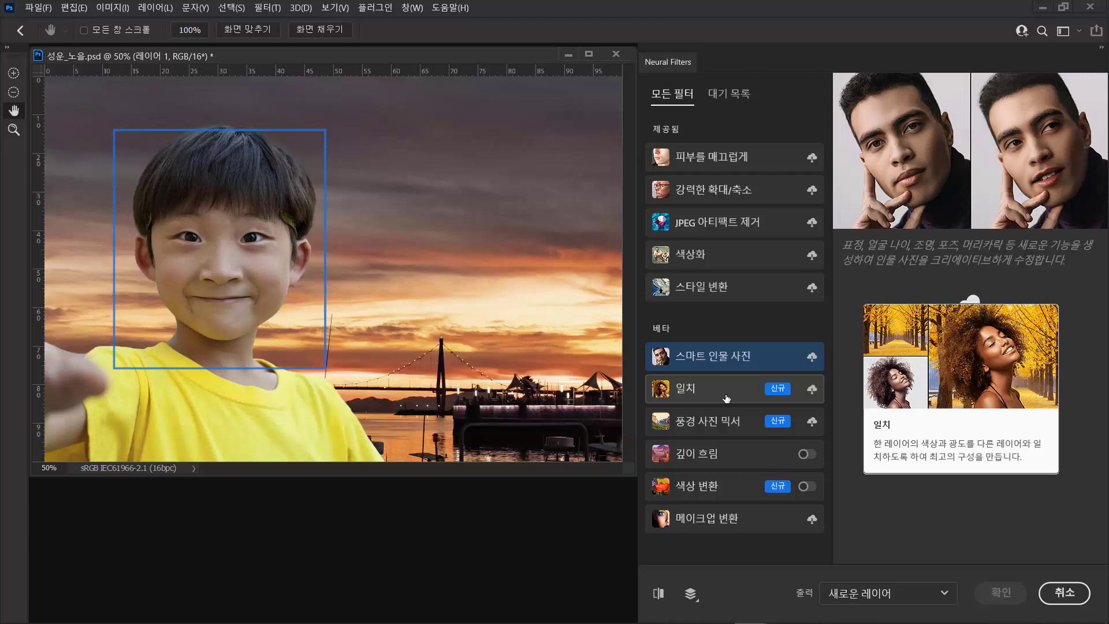
pyautogui.click(745, 398)
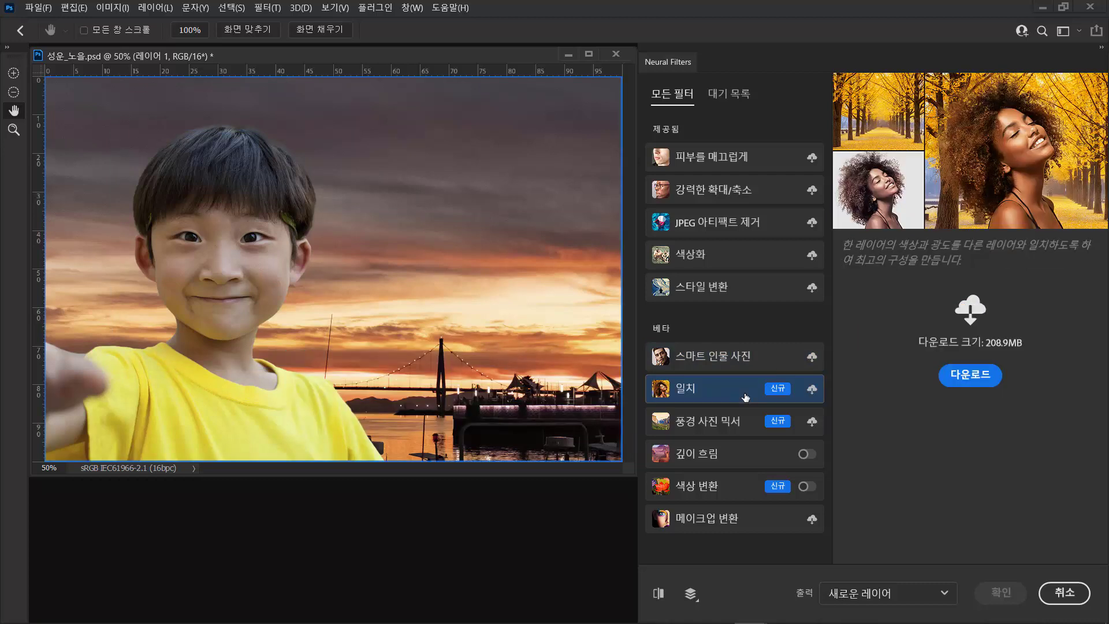
pyautogui.click(987, 383)
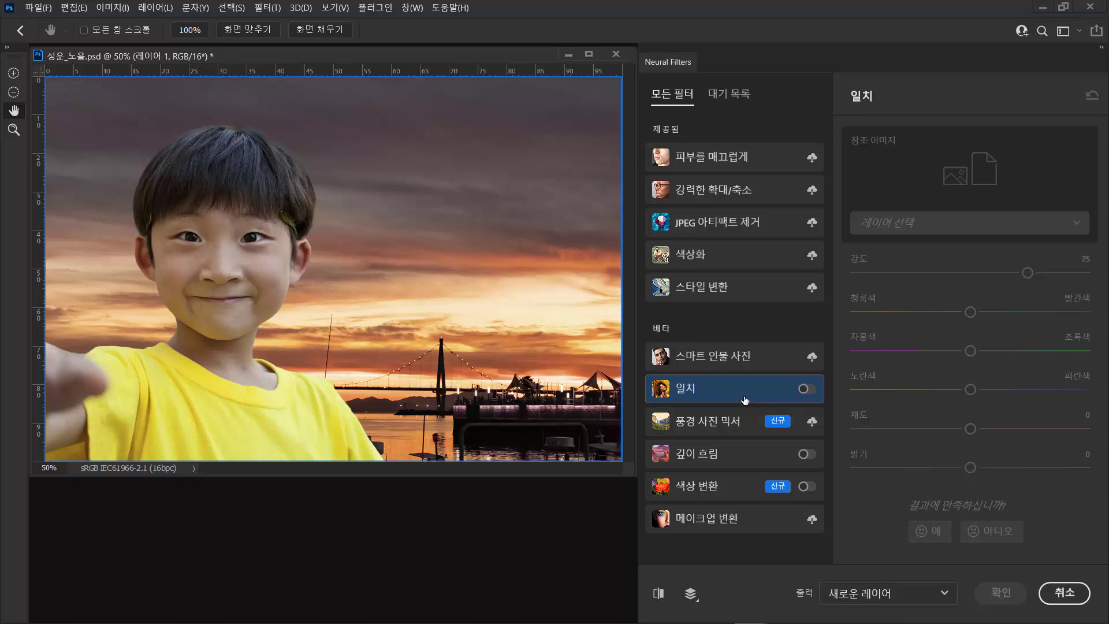
pyautogui.click(806, 393)
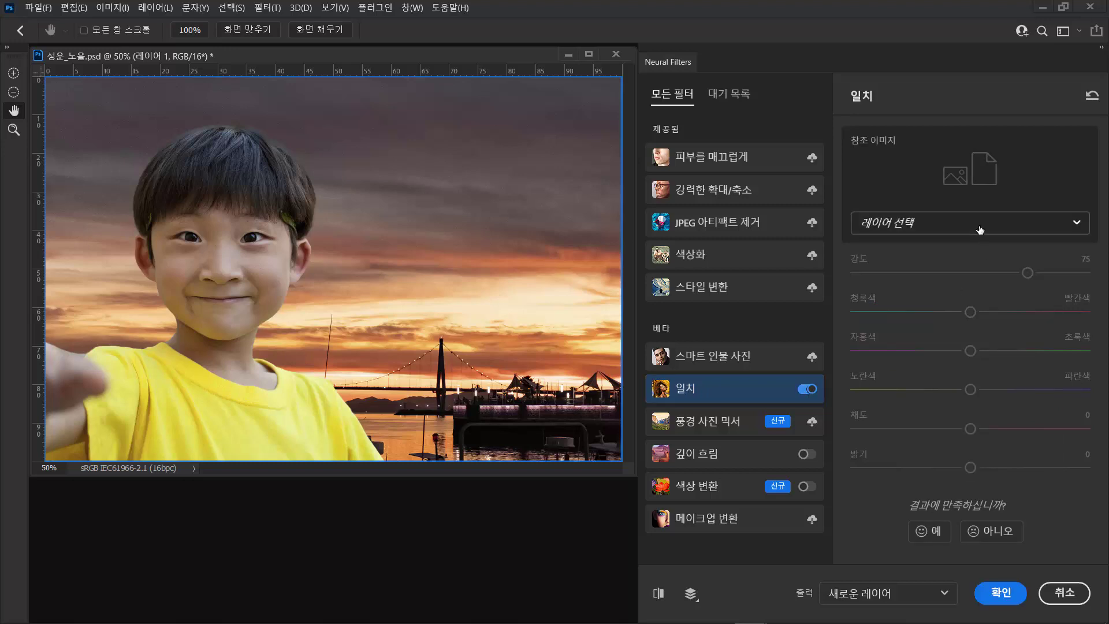
# Step: Use the 배경 layer as the reference image of the 일치 filter and set its strength (강도) to 32
pyautogui.click(1058, 232)
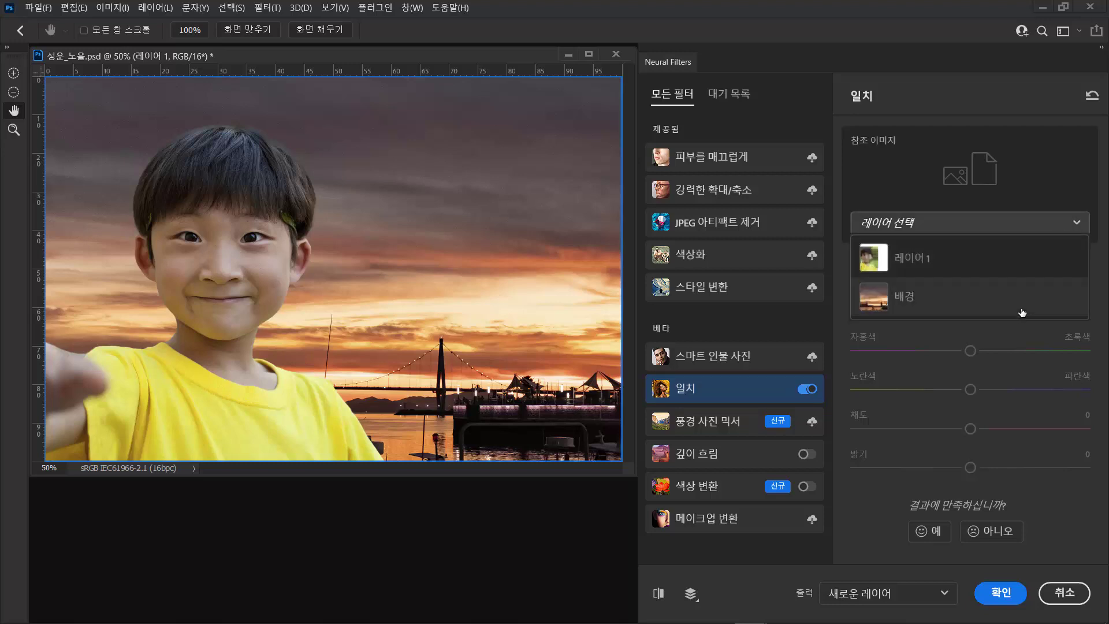
pyautogui.click(1022, 310)
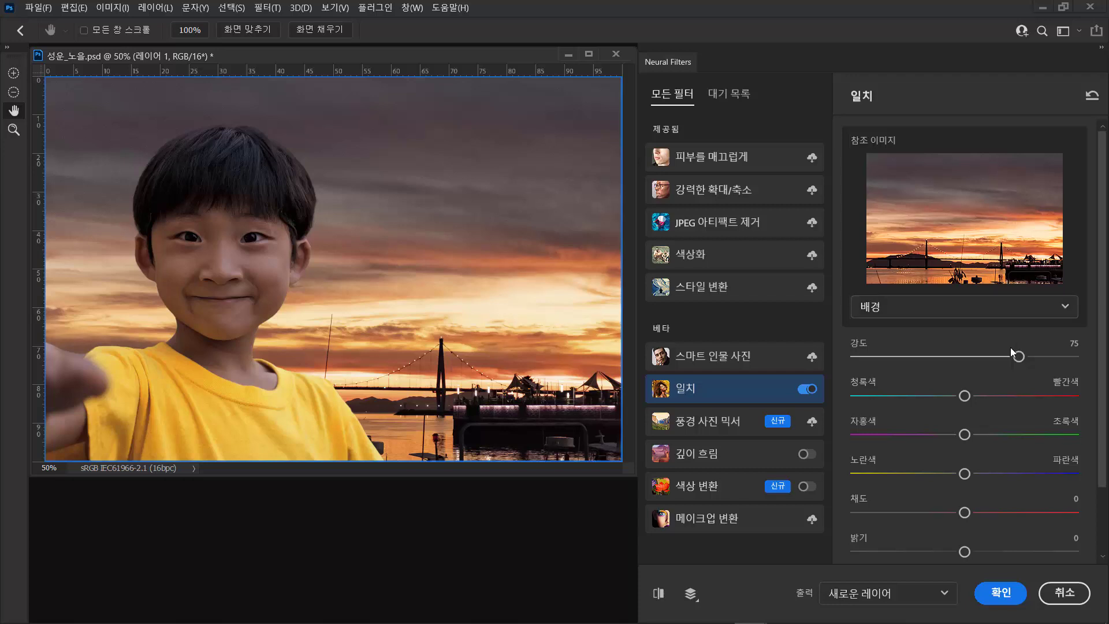
pyautogui.moveTo(1020, 359); pyautogui.dragTo(926, 360)
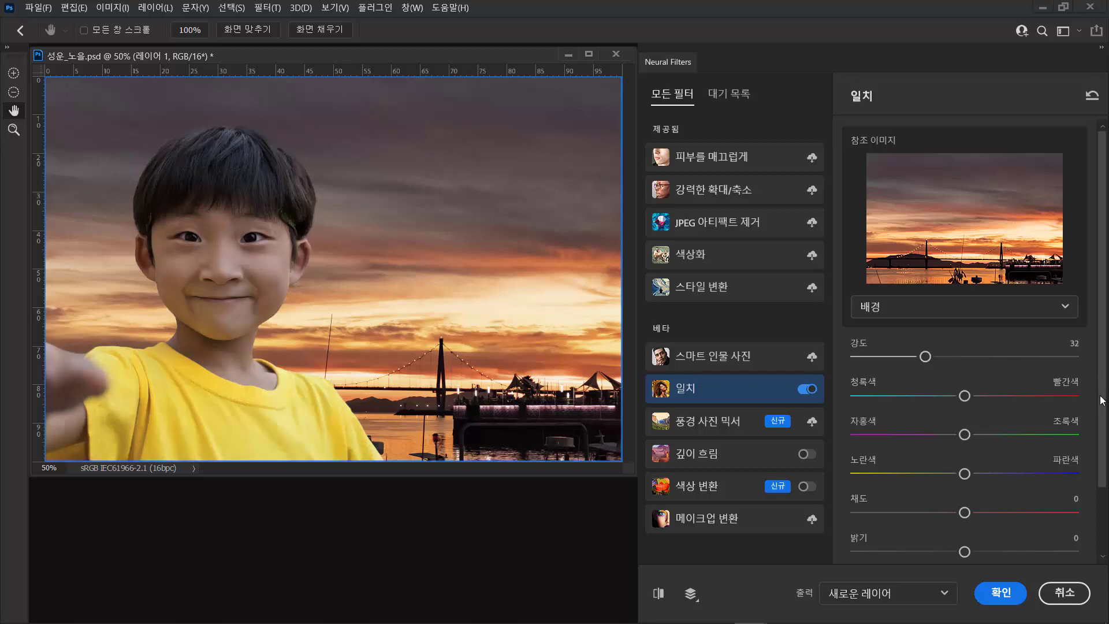
# Step: Shift the filter's colour balance slightly toward red and toward yellow, and set the brightness (밝기) to +8
pyautogui.moveTo(1103, 383); pyautogui.dragTo(1104, 438)
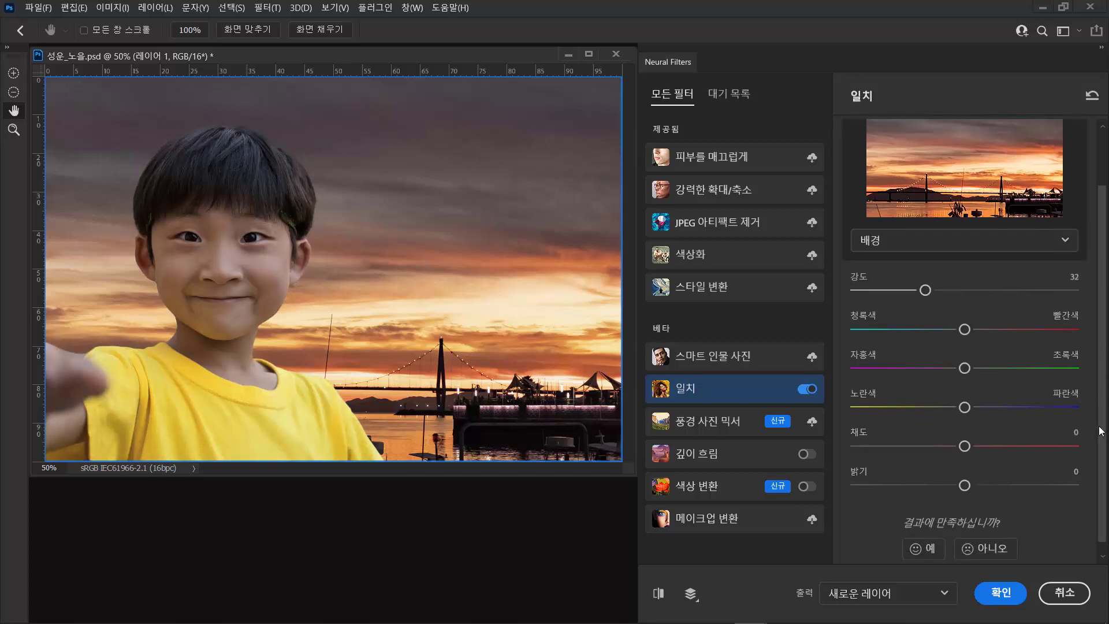
pyautogui.moveTo(973, 330); pyautogui.dragTo(975, 331)
pyautogui.moveTo(964, 407); pyautogui.dragTo(954, 407)
pyautogui.moveTo(978, 484); pyautogui.dragTo(982, 484)
pyautogui.scroll(-1, 982, 485)
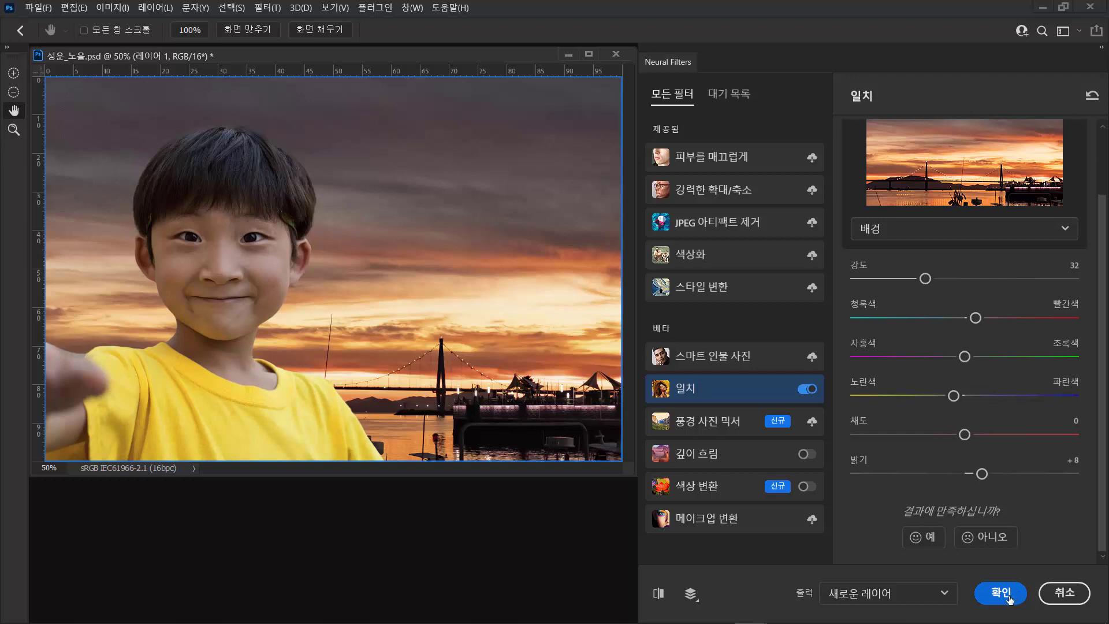
# Step: Keep 새로운 레이어 (new layer) as the filter output and apply the harmonization
pyautogui.click(947, 598)
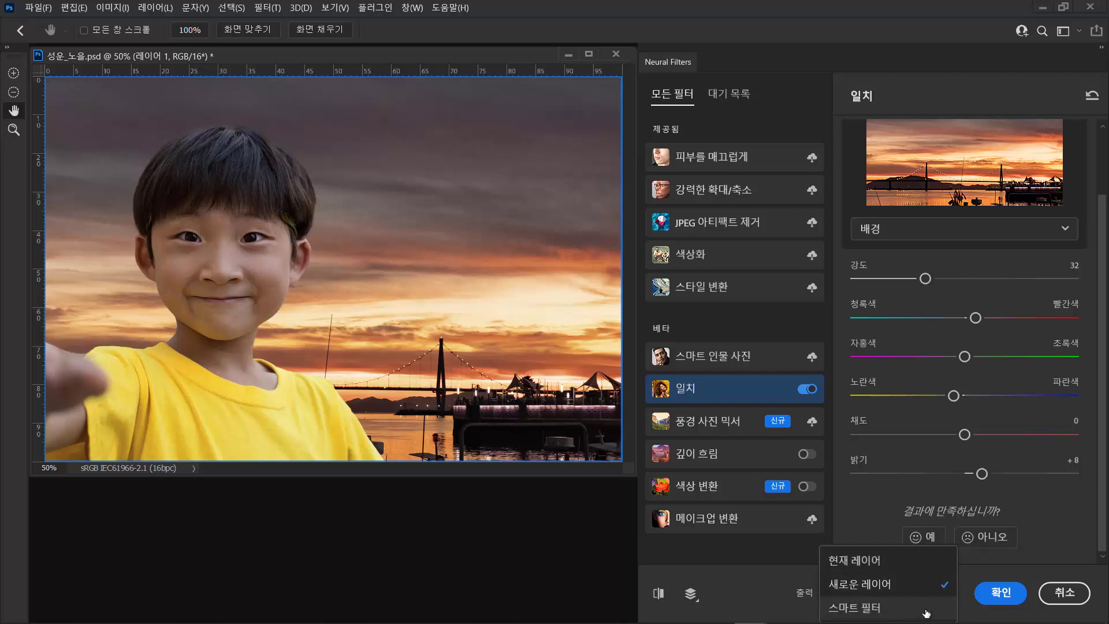
pyautogui.click(922, 588)
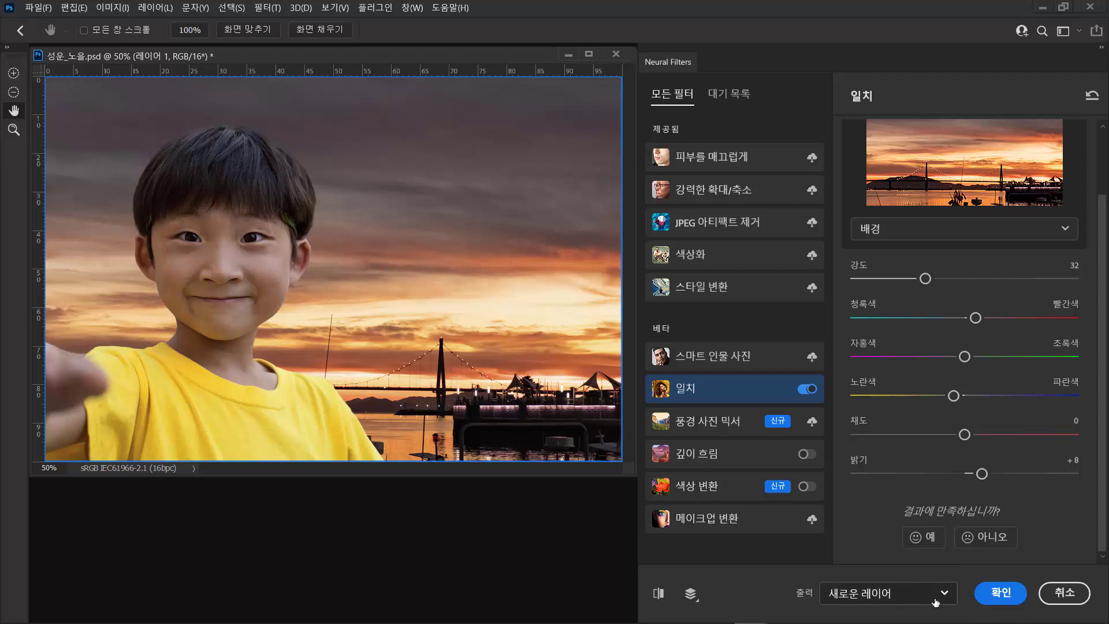
pyautogui.click(1003, 595)
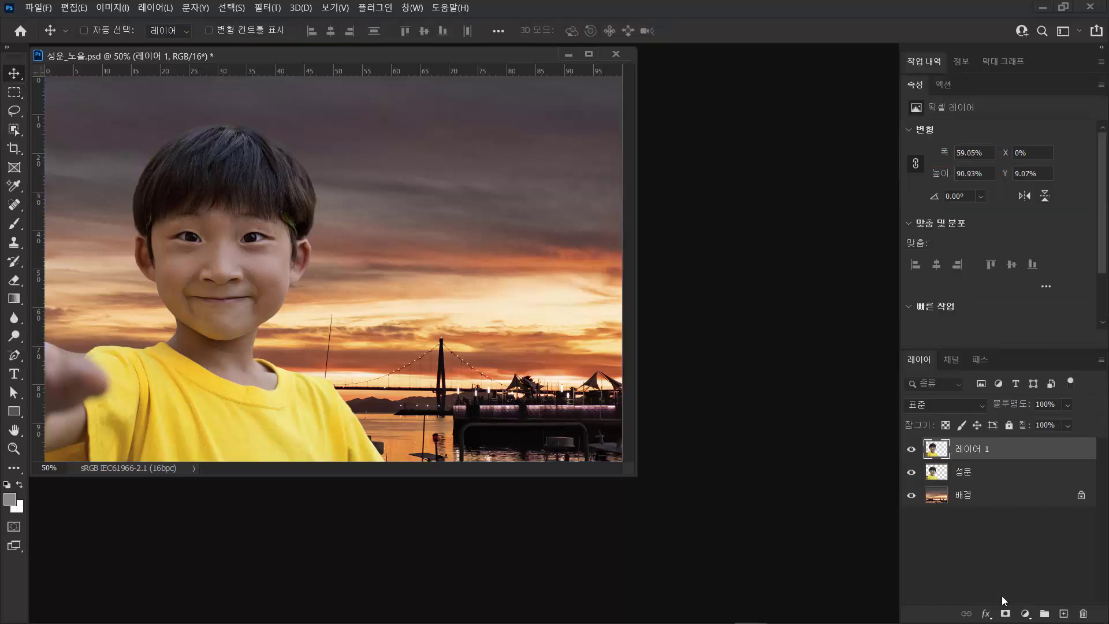
# Step: Toggle 레이어 1 and the original boy layer to compare them, leaving the original hidden and 레이어 1 shown and selected
pyautogui.click(911, 472)
pyautogui.click(912, 449)
pyautogui.click(912, 449)
pyautogui.click(912, 450)
pyautogui.click(911, 472)
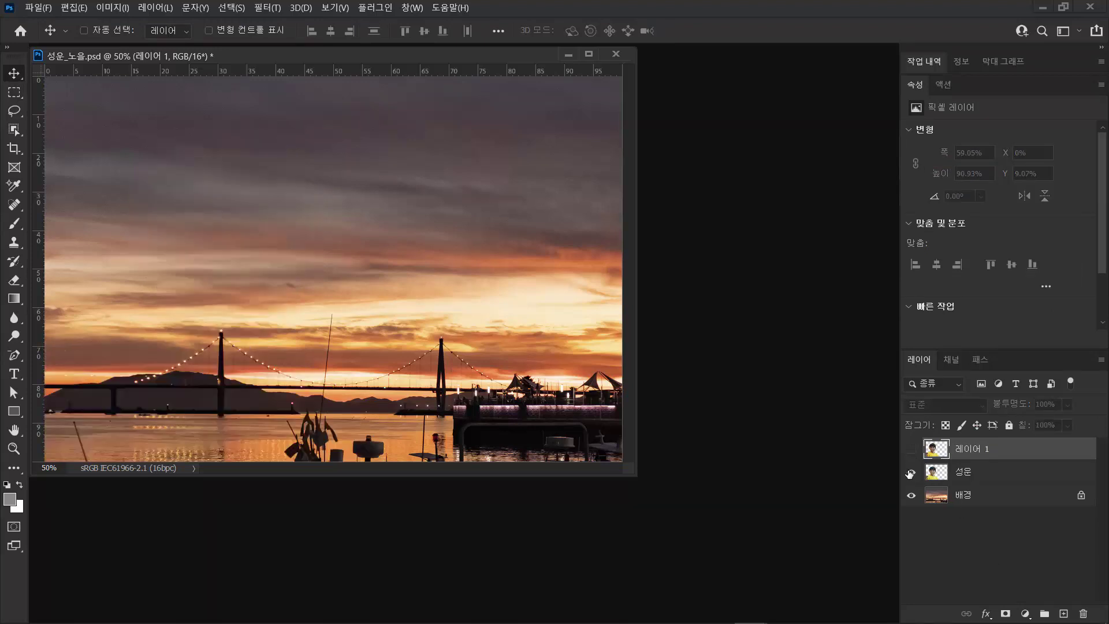
pyautogui.click(979, 472)
pyautogui.click(911, 473)
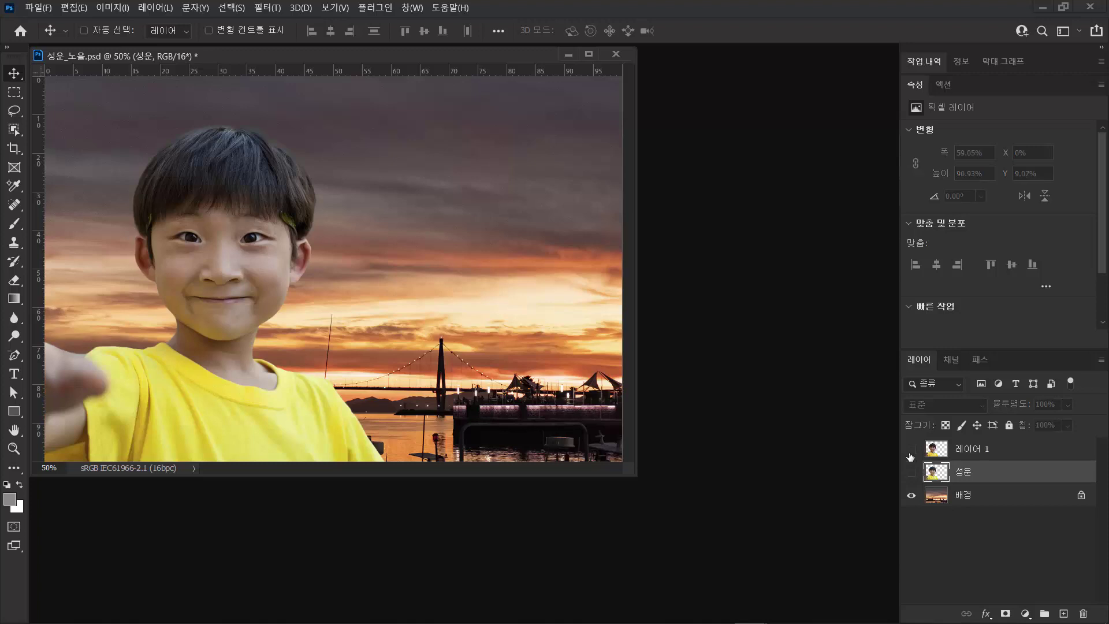
pyautogui.click(912, 450)
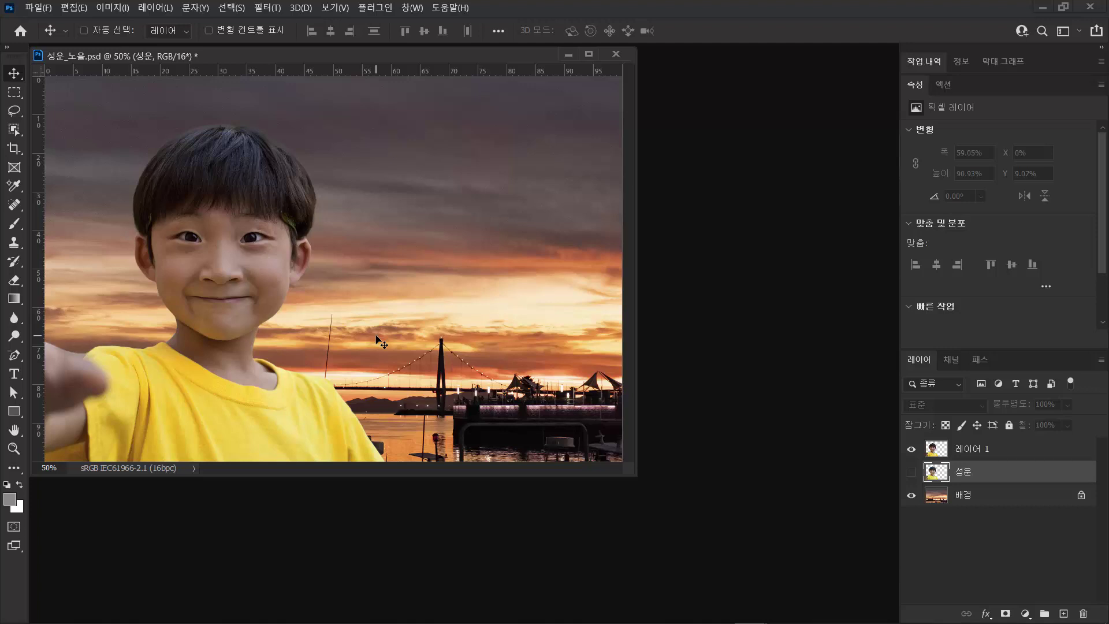
pyautogui.click(982, 452)
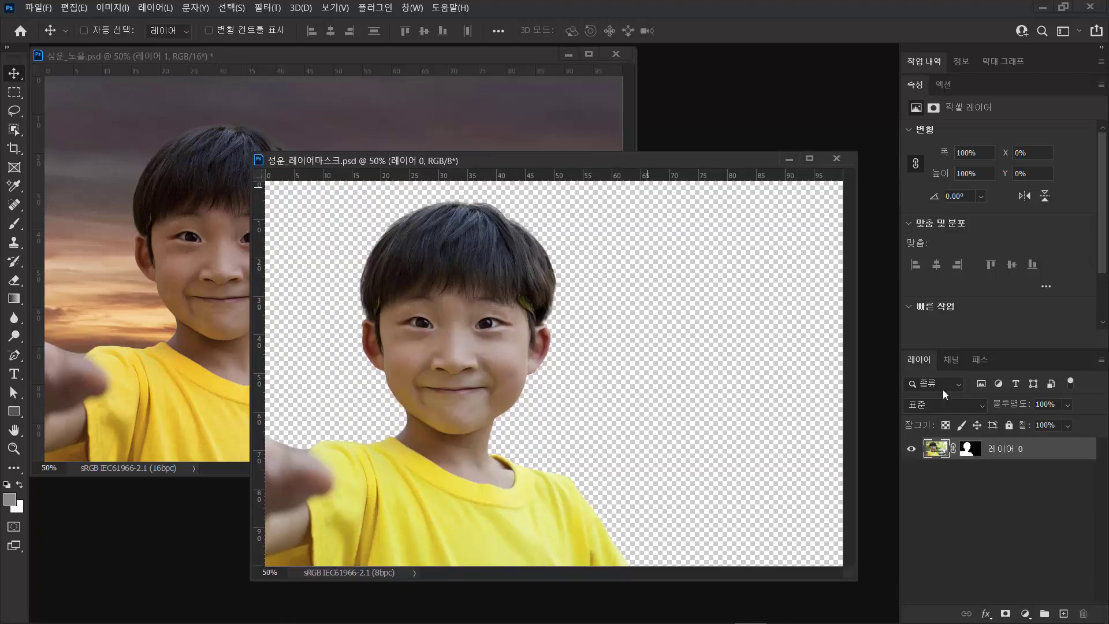
# Step: Delete the layer mask of 레이어 0 in the layer-mask document while applying it to the layer, and undo it
pyautogui.click(973, 450)
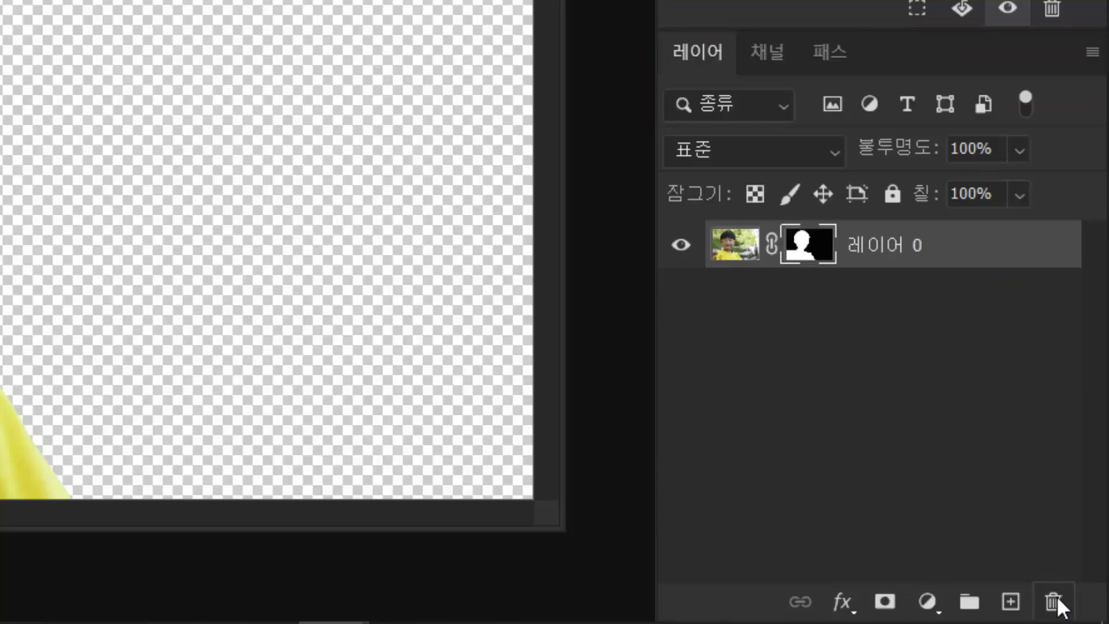
pyautogui.click(1055, 599)
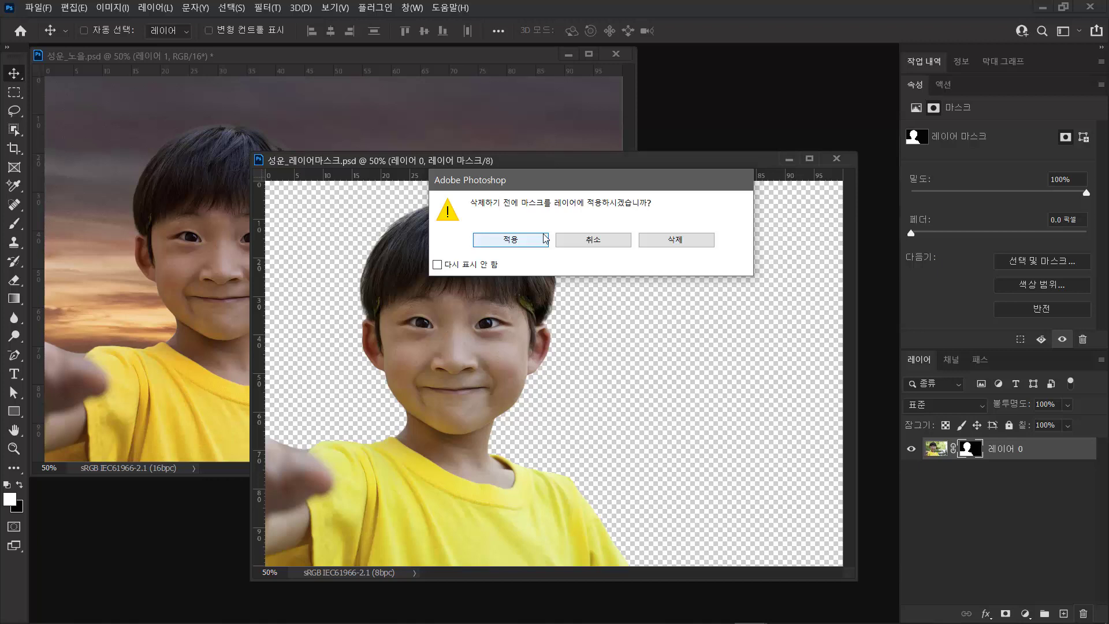
pyautogui.click(508, 245)
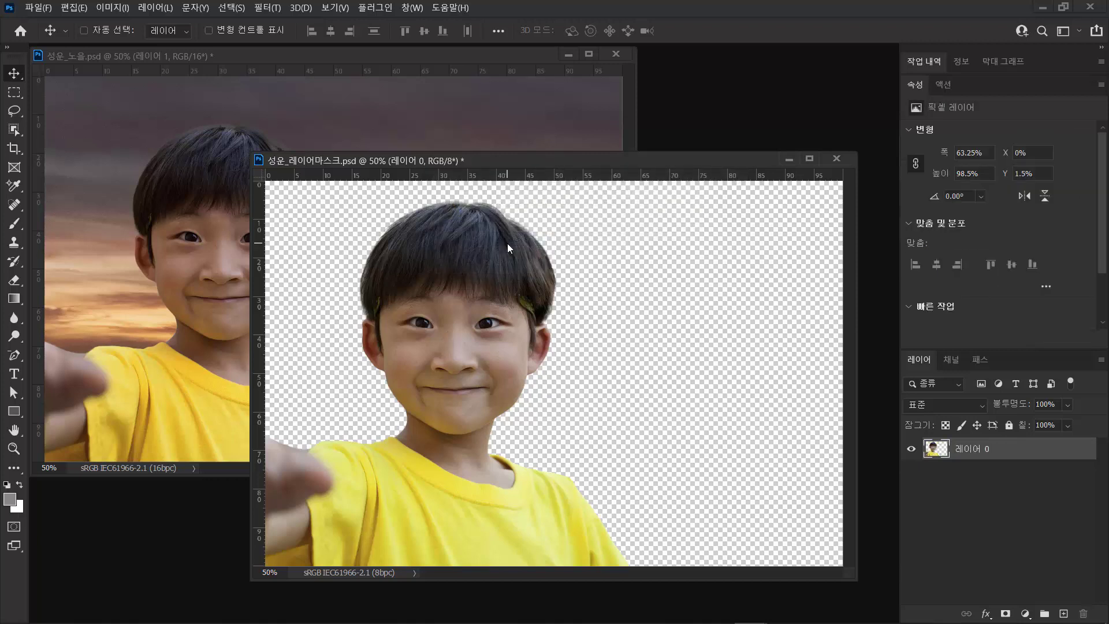
pyautogui.hotkey('ctrl', 'z')
# Step: Delete the layer mask of 레이어 0 without applying it, and undo the deletion
pyautogui.moveTo(972, 457); pyautogui.dragTo(1083, 613)
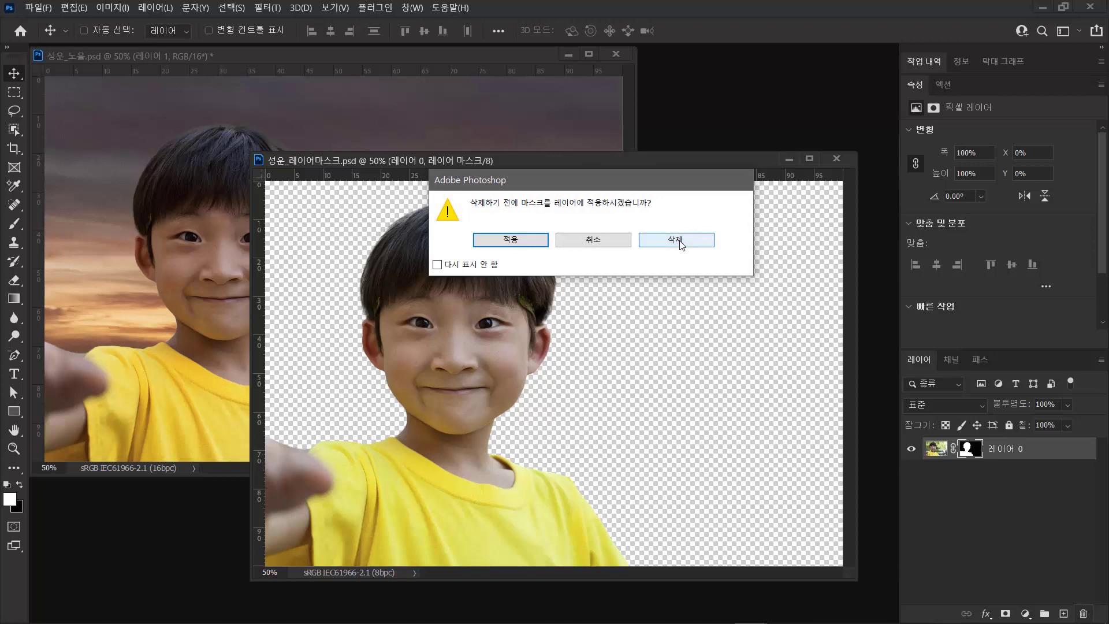
pyautogui.click(676, 241)
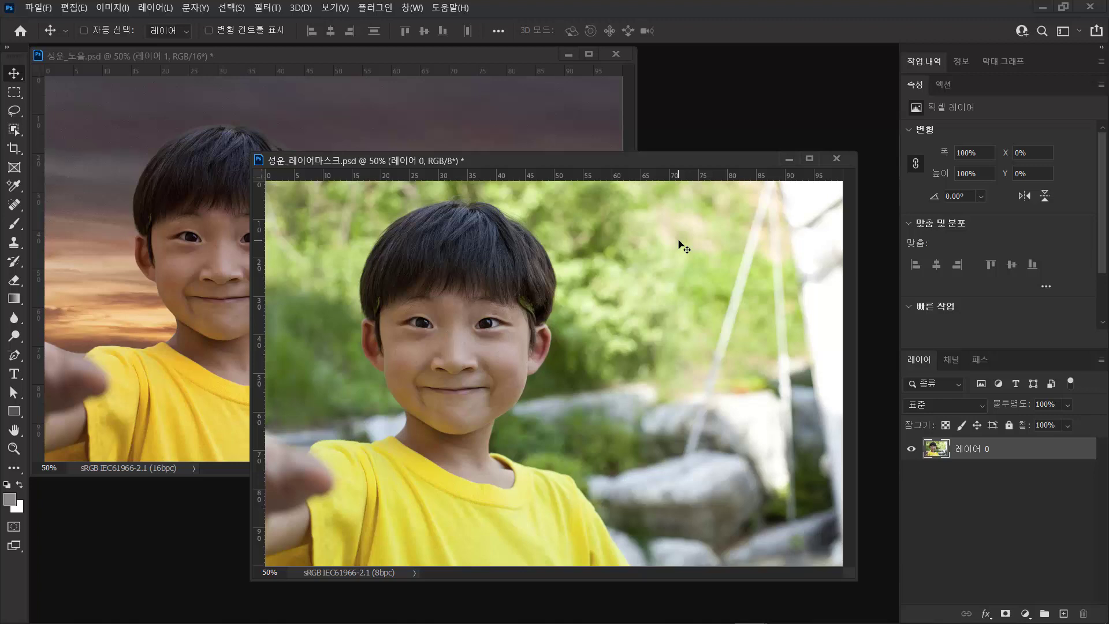
pyautogui.hotkey('ctrl', 'z')
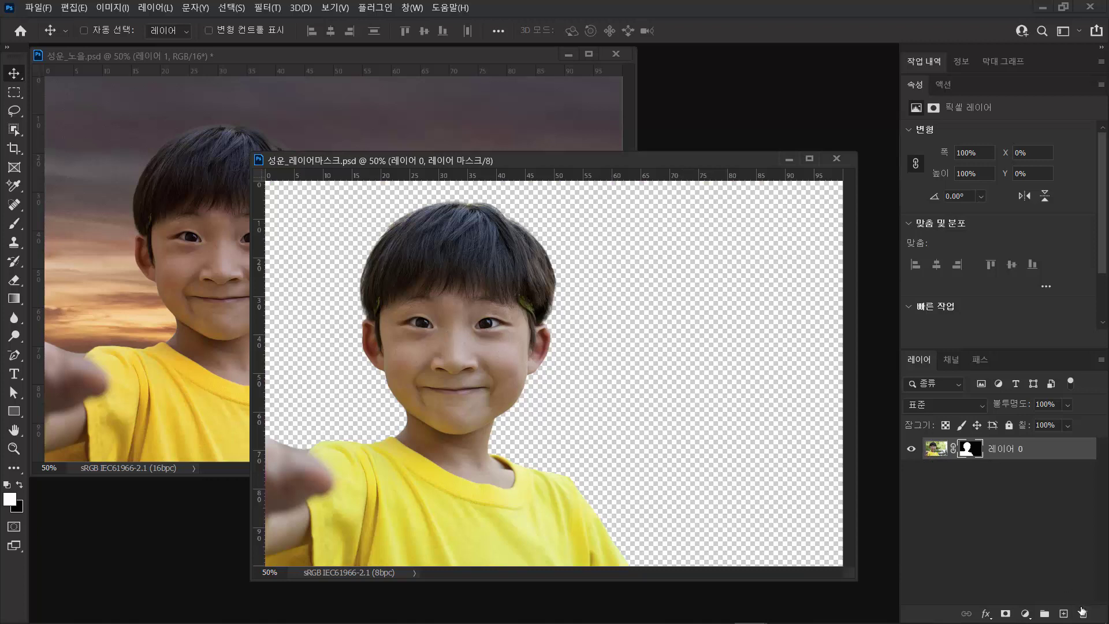
# Step: Try once more to remove the mask of 레이어 0 by applying it to the layer
pyautogui.click(1083, 614)
pyautogui.click(529, 239)
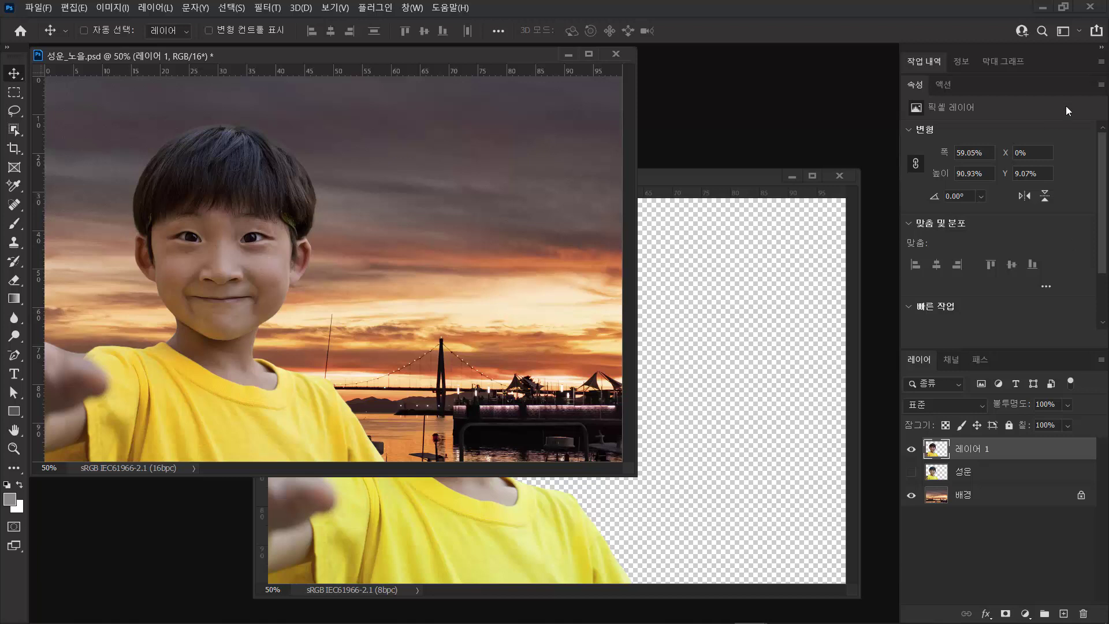
# Step: Copy 레이어 0 together with its mask from the layer-mask document into the sunset document, with 레이어 1 hidden
pyautogui.click(718, 175)
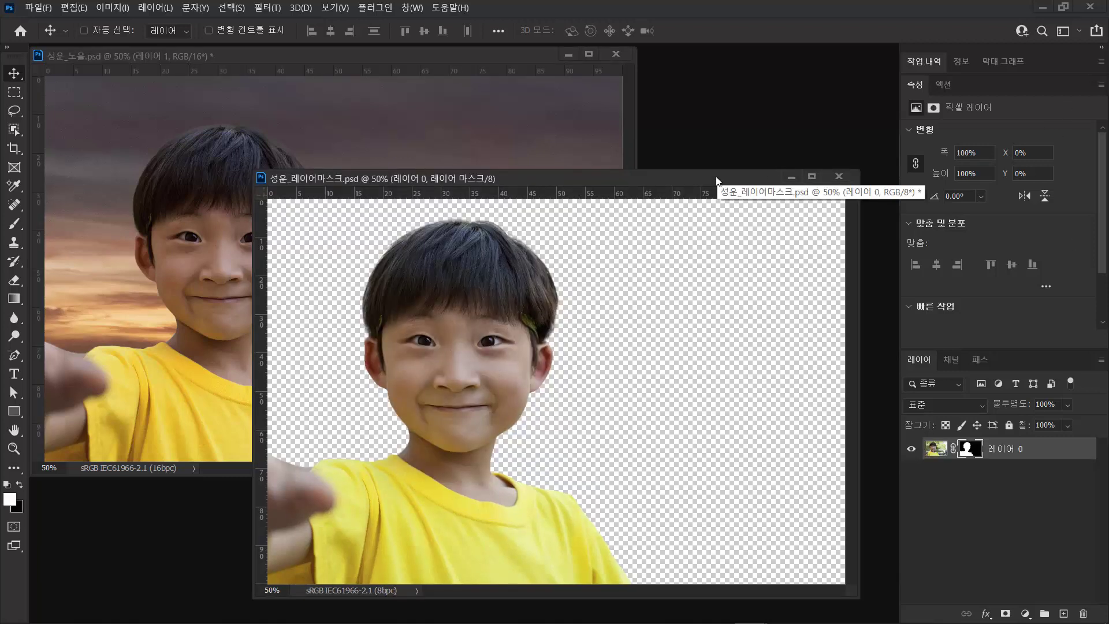
pyautogui.moveTo(1007, 462); pyautogui.dragTo(497, 173)
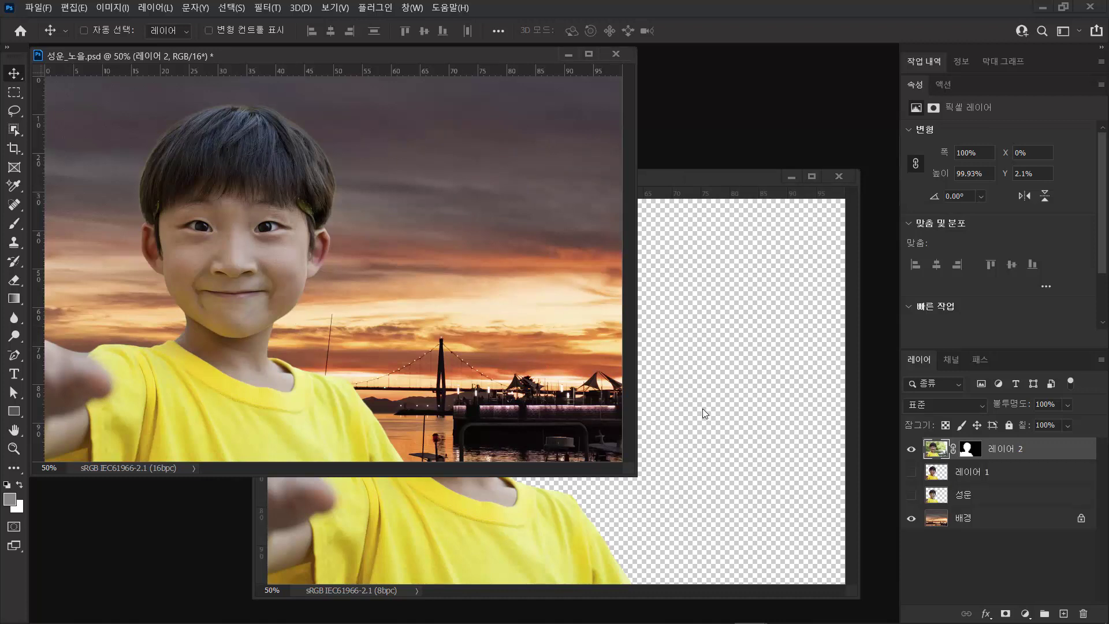
pyautogui.click(989, 590)
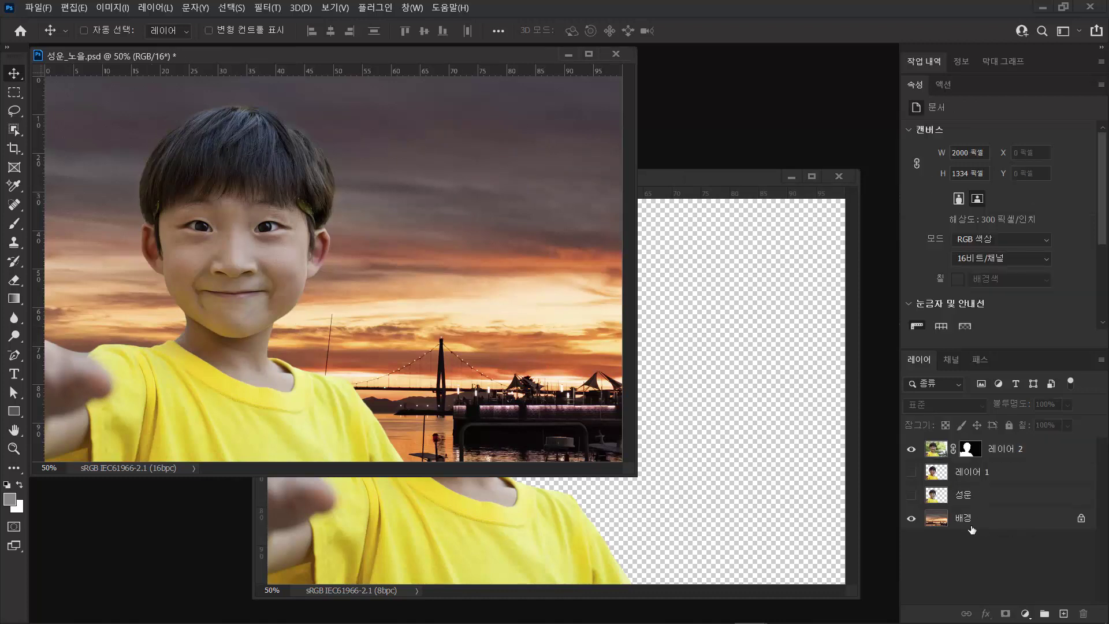
# Step: Select the image of the masked 레이어 2 and enable the 일치 Neural Filter for it
pyautogui.click(937, 449)
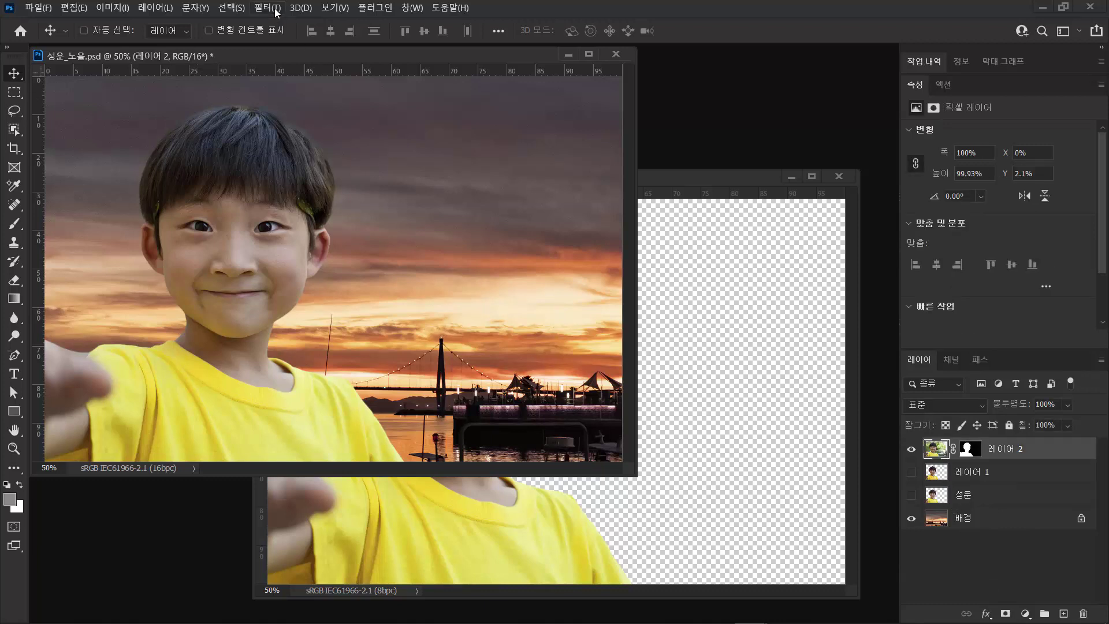
pyautogui.click(267, 8)
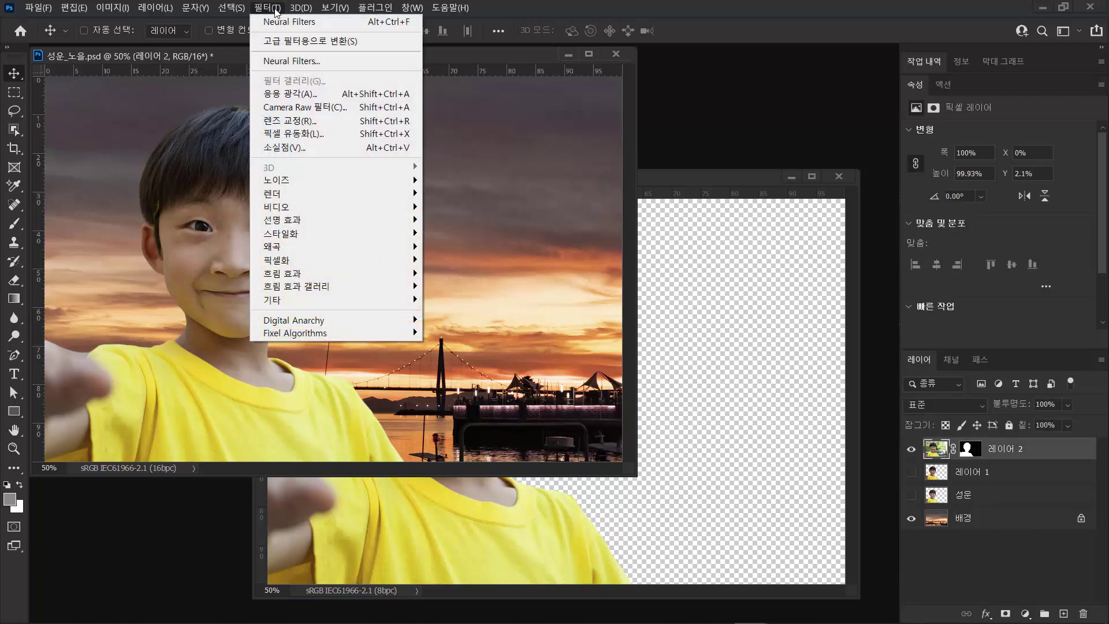
pyautogui.click(362, 62)
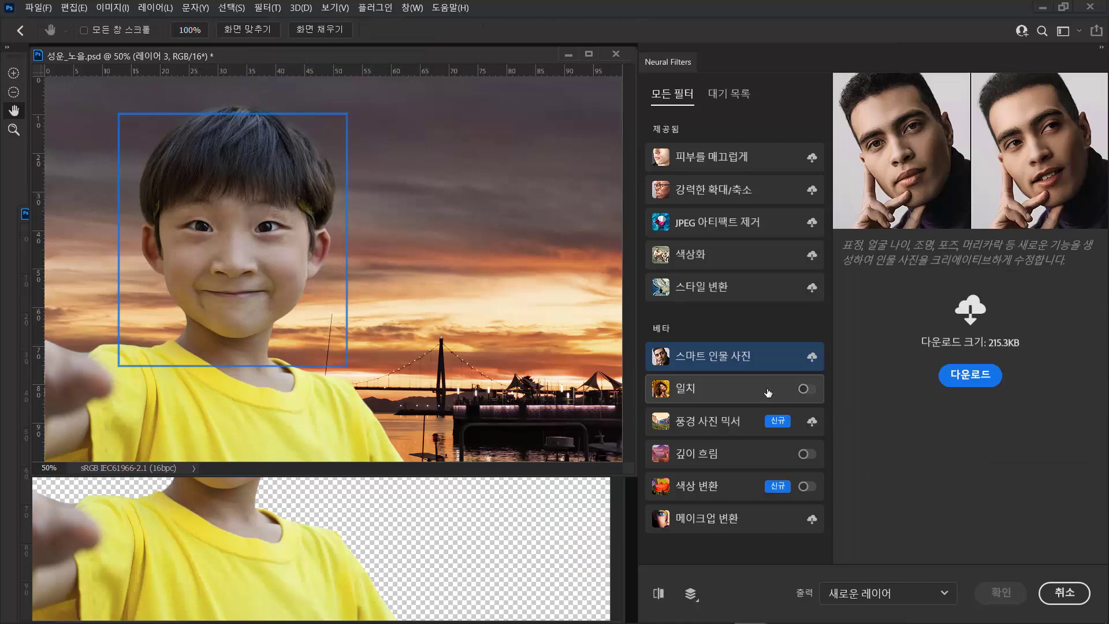
pyautogui.click(807, 390)
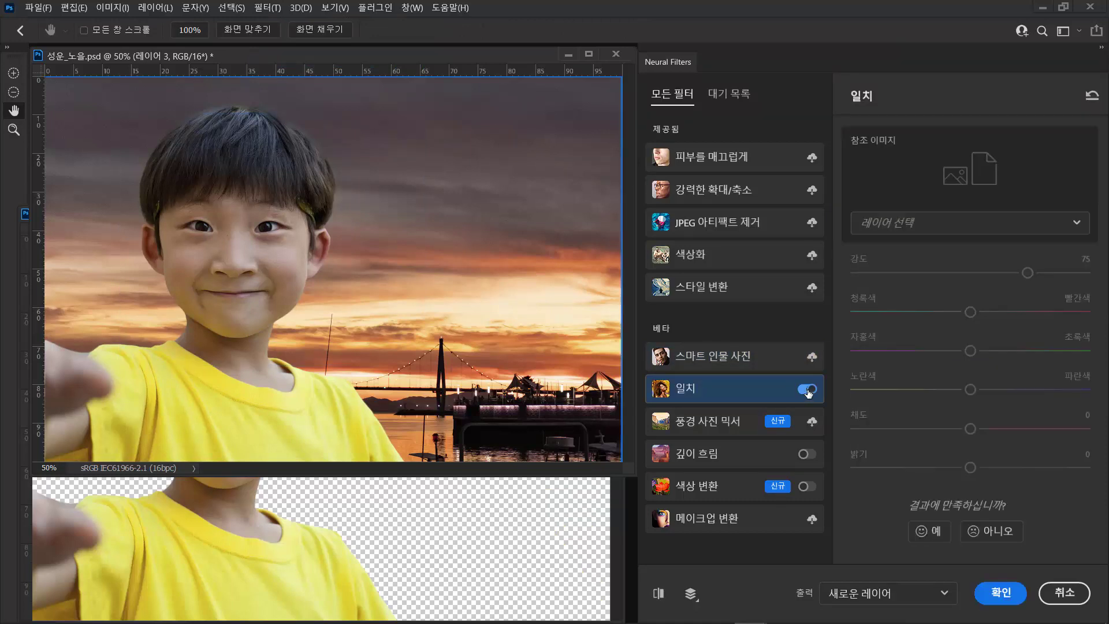
# Step: Harmonize the masked layer with 배경 as the reference image and a strength (강도) of 41, output to a new layer
pyautogui.click(948, 229)
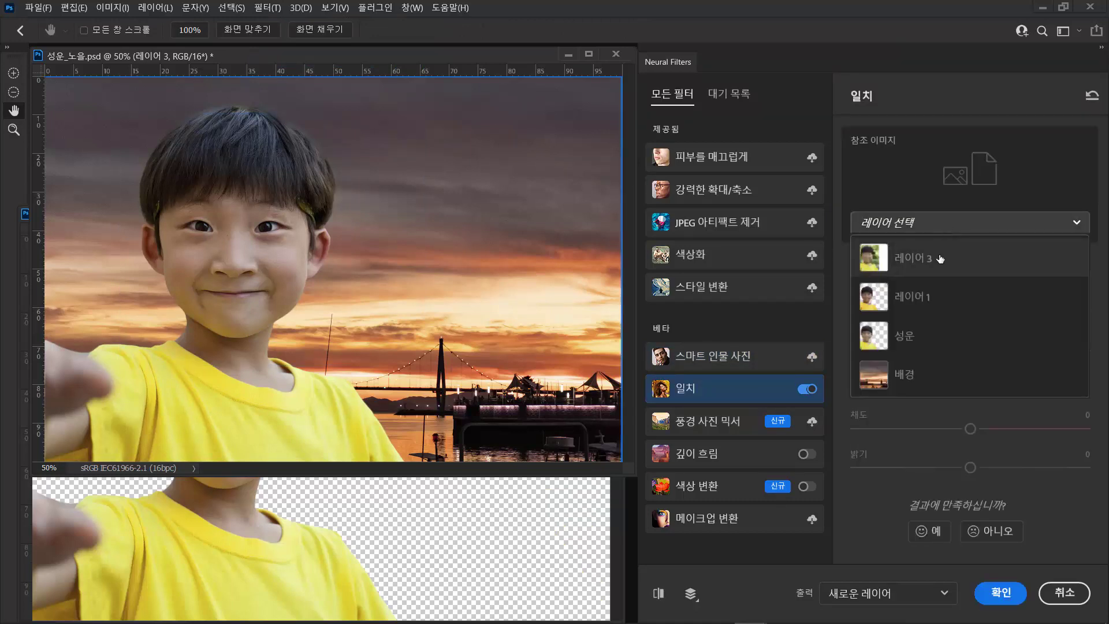
pyautogui.click(915, 380)
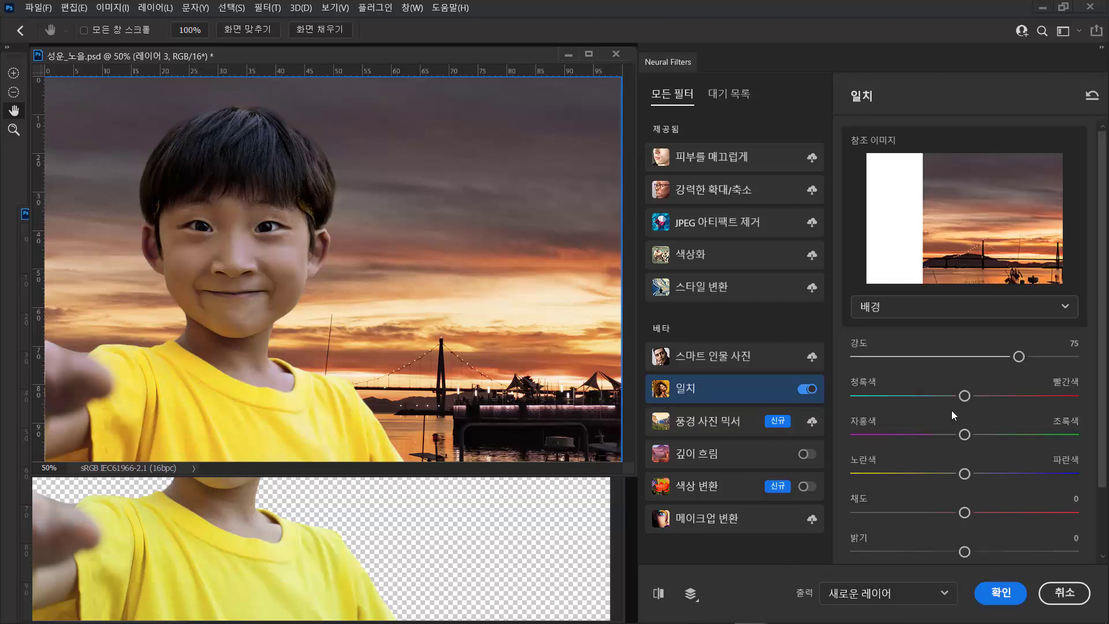
pyautogui.moveTo(1013, 359); pyautogui.dragTo(940, 359)
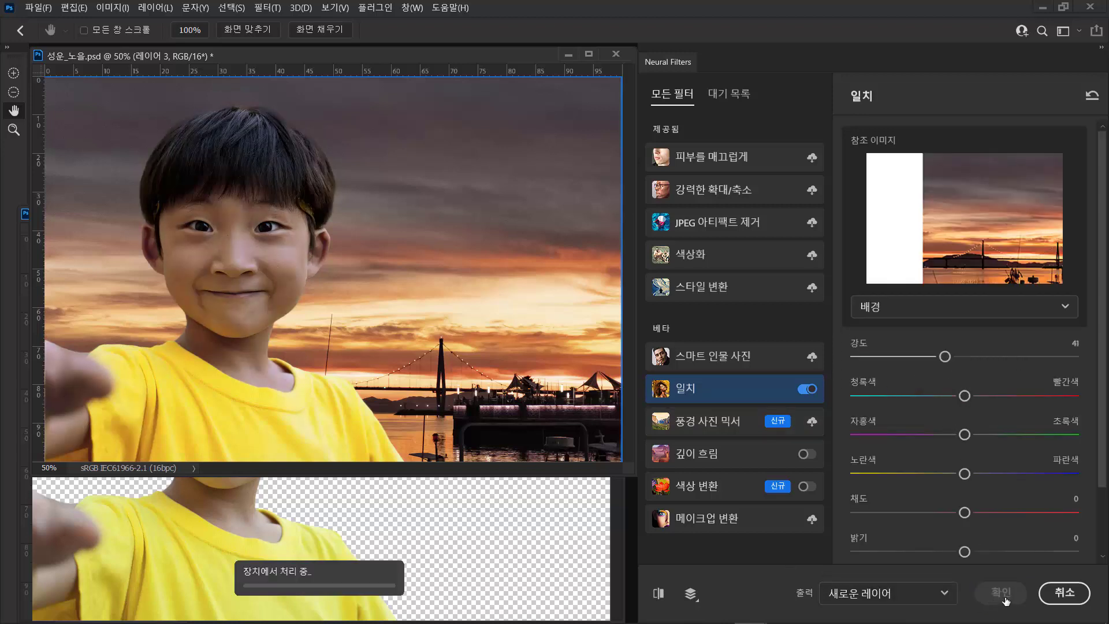
pyautogui.click(1006, 596)
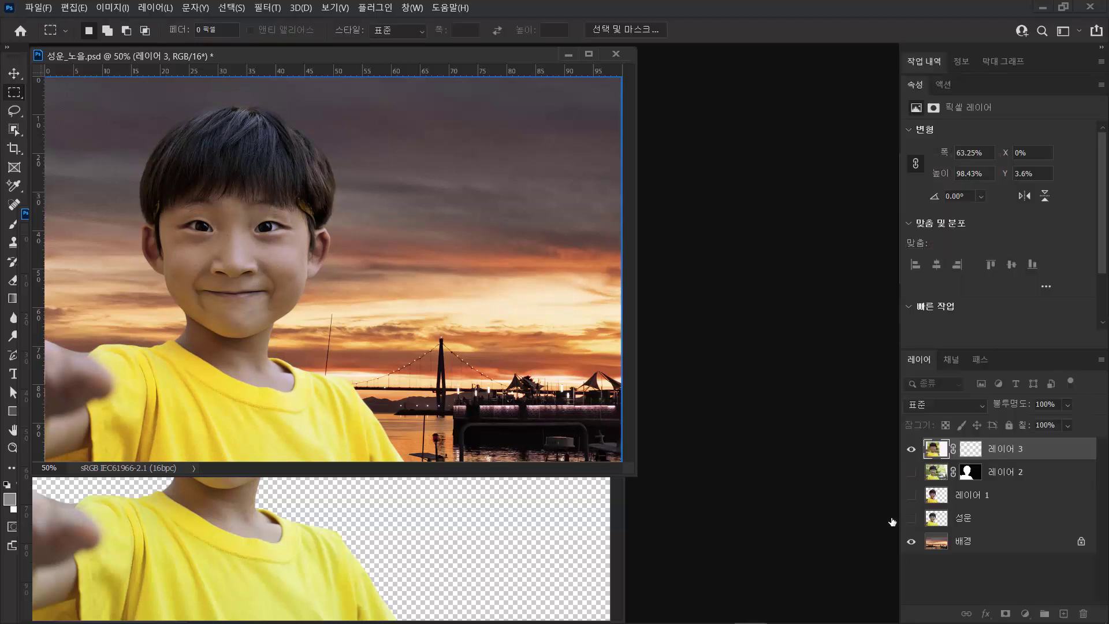
# Step: Delete 레이어 3, leave 레이어 2 shown above 배경 and select the layer mask of 레이어 2
pyautogui.click(917, 450)
pyautogui.moveTo(1021, 450); pyautogui.dragTo(1083, 613)
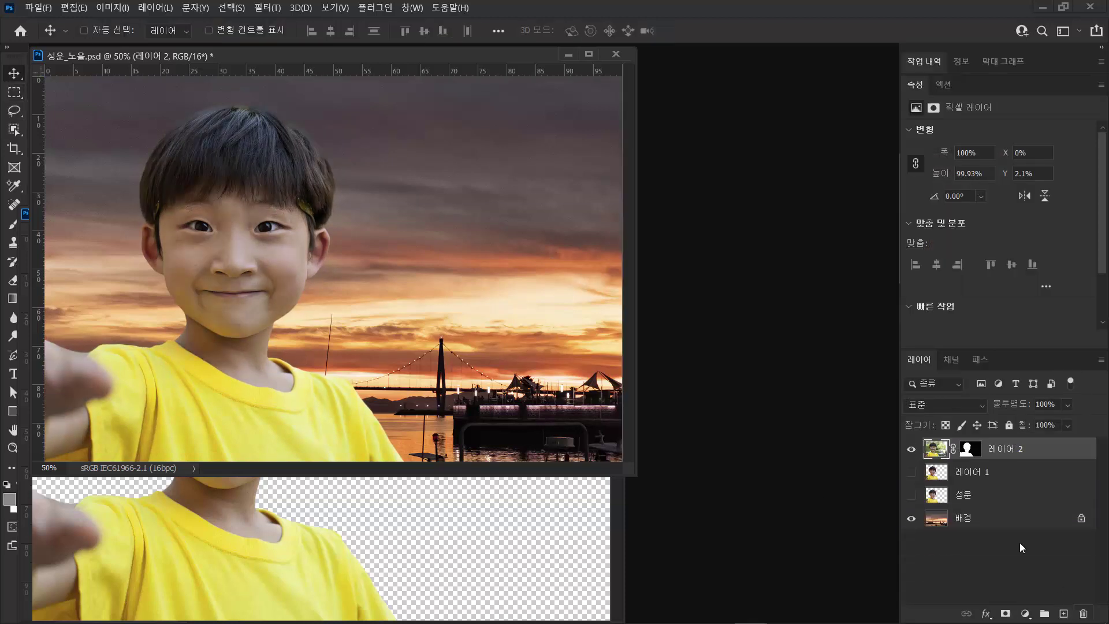
pyautogui.click(967, 451)
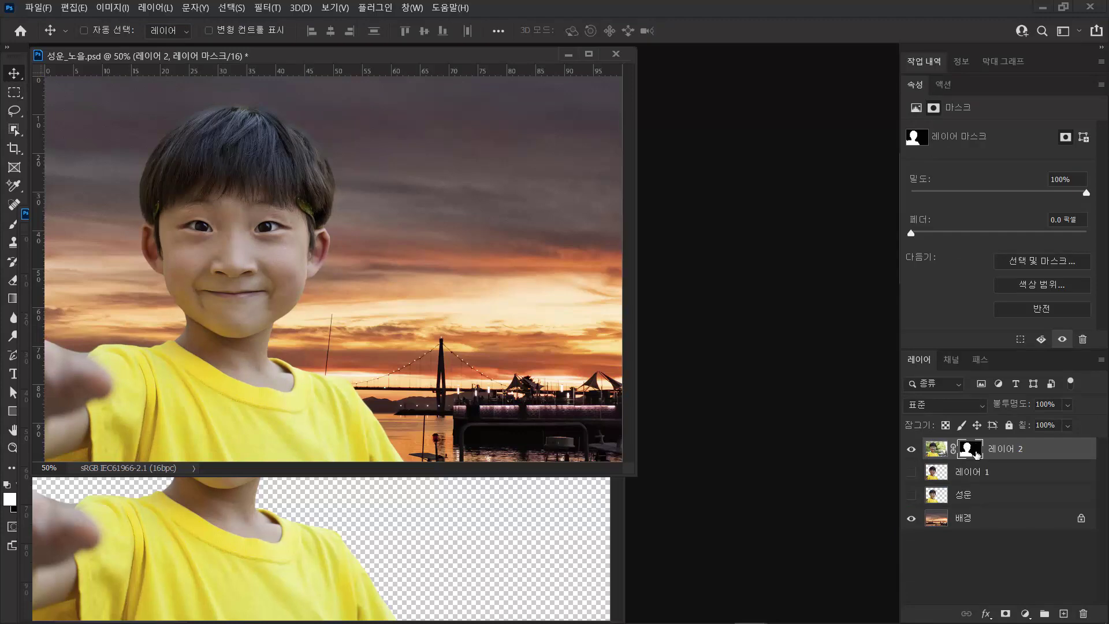
# Step: Check the availability of Neural Filters while the layer mask of 레이어 2 is selected
pyautogui.click(279, 12)
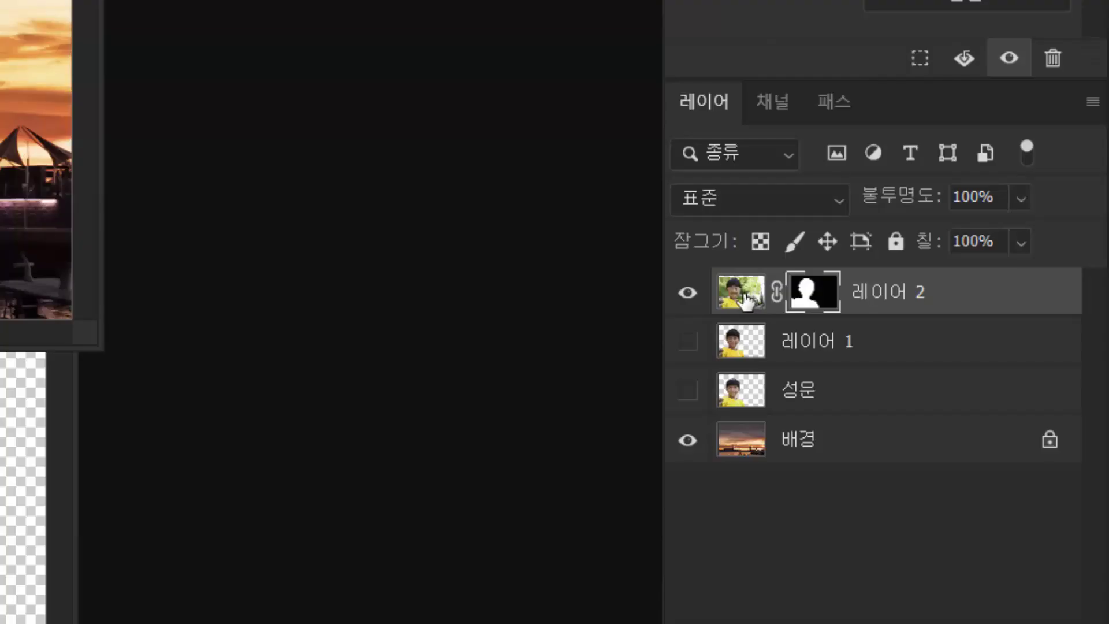
pyautogui.click(740, 292)
pyautogui.click(810, 295)
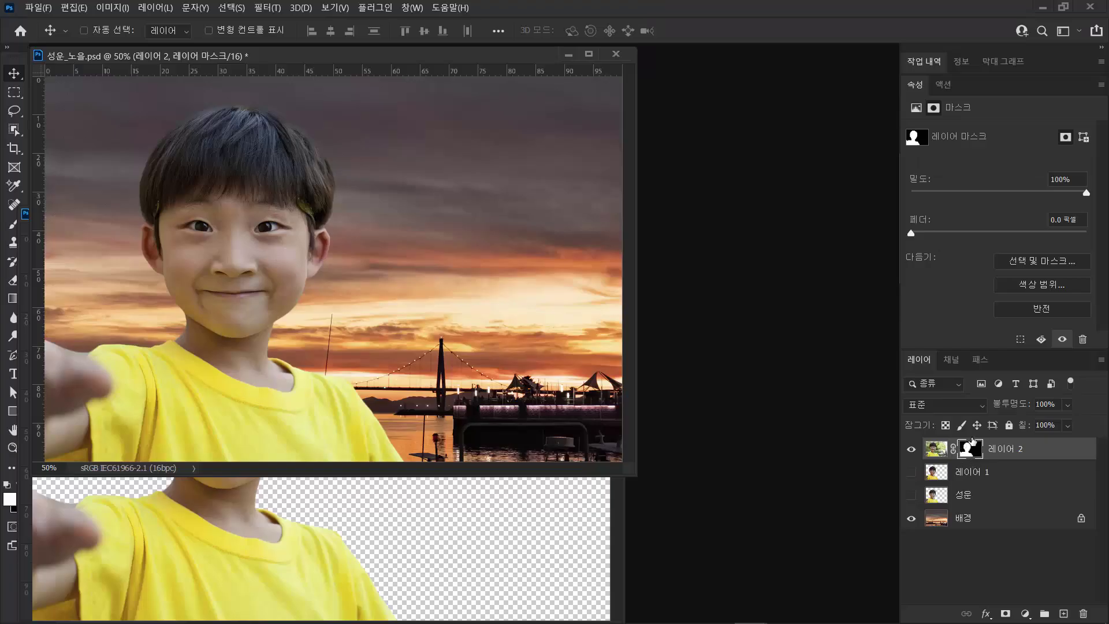
pyautogui.click(267, 7)
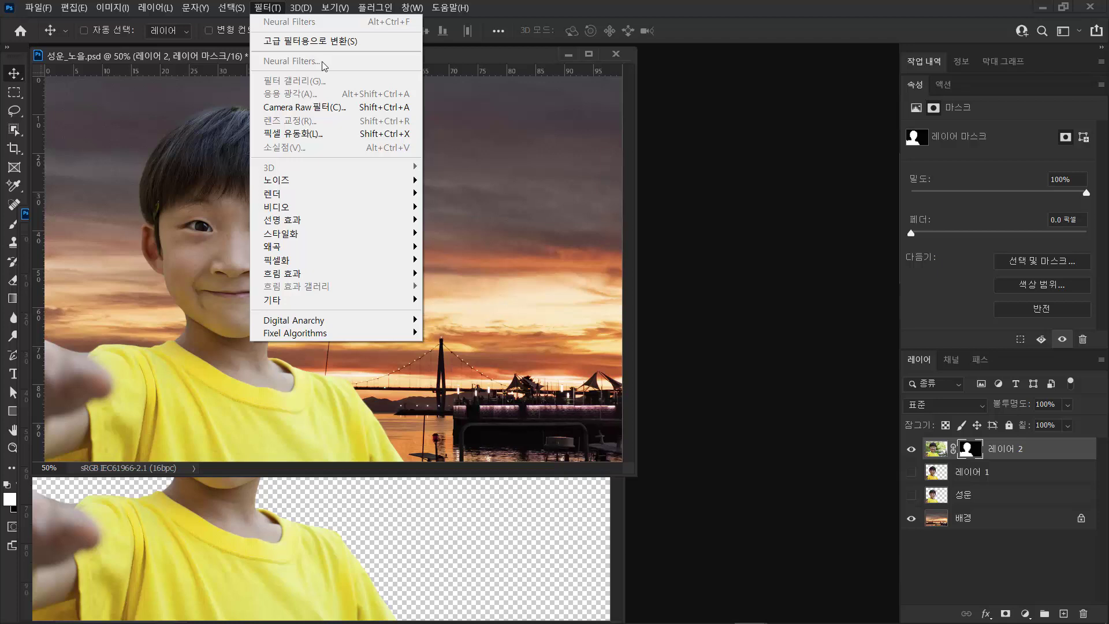
pyautogui.click(546, 20)
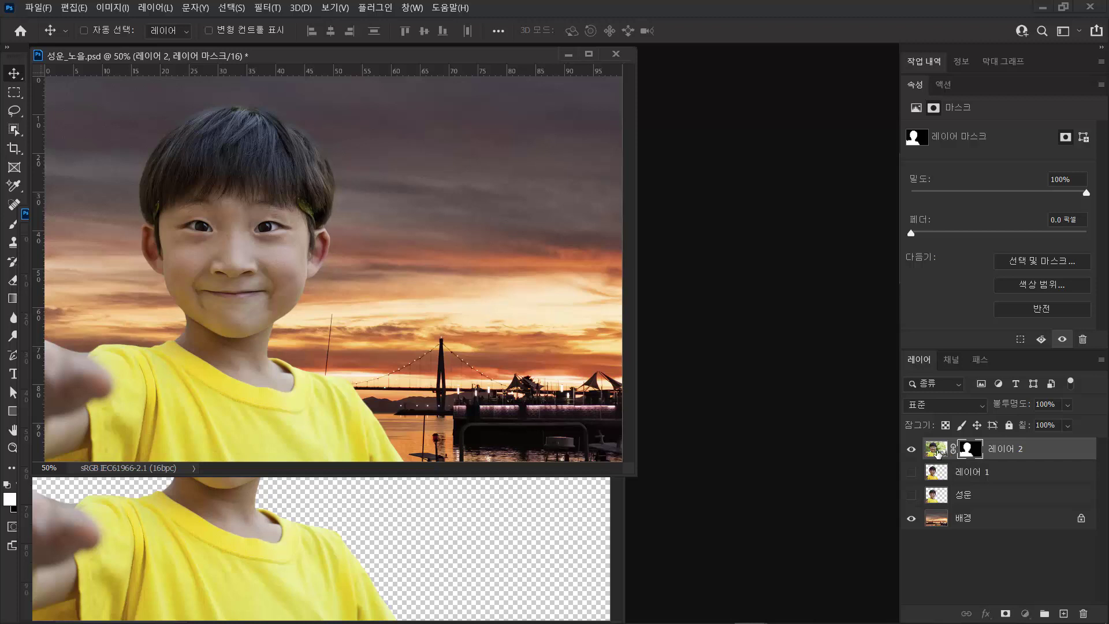
# Step: Select the image of 레이어 2 instead of its mask and enable the 일치 Neural Filter for it
pyautogui.click(936, 450)
pyautogui.click(268, 8)
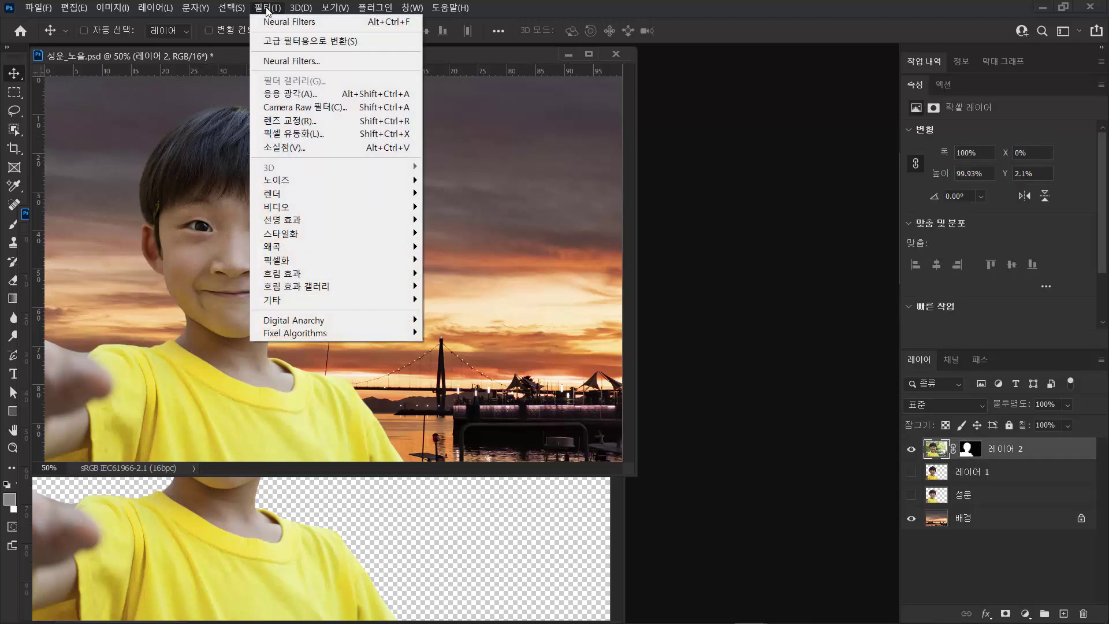
pyautogui.click(326, 63)
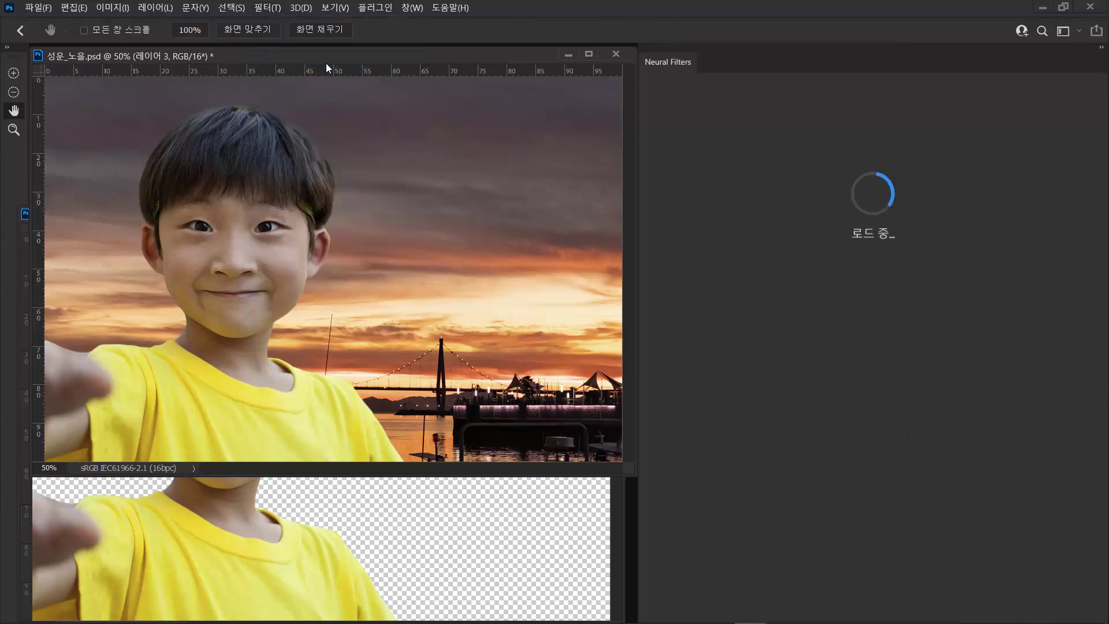
pyautogui.click(745, 399)
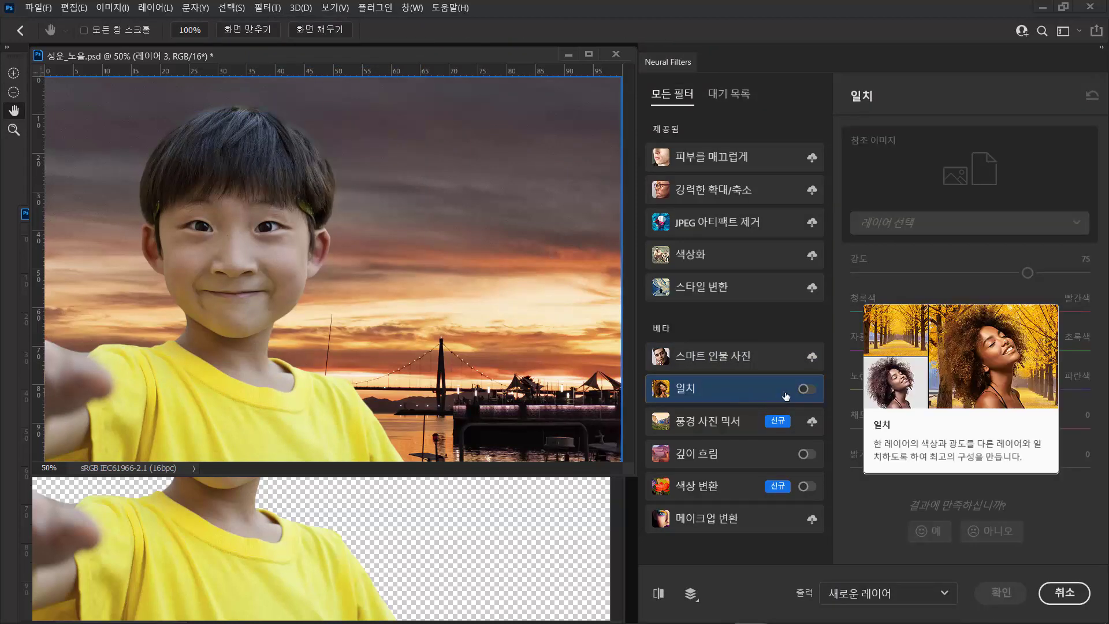
pyautogui.click(803, 390)
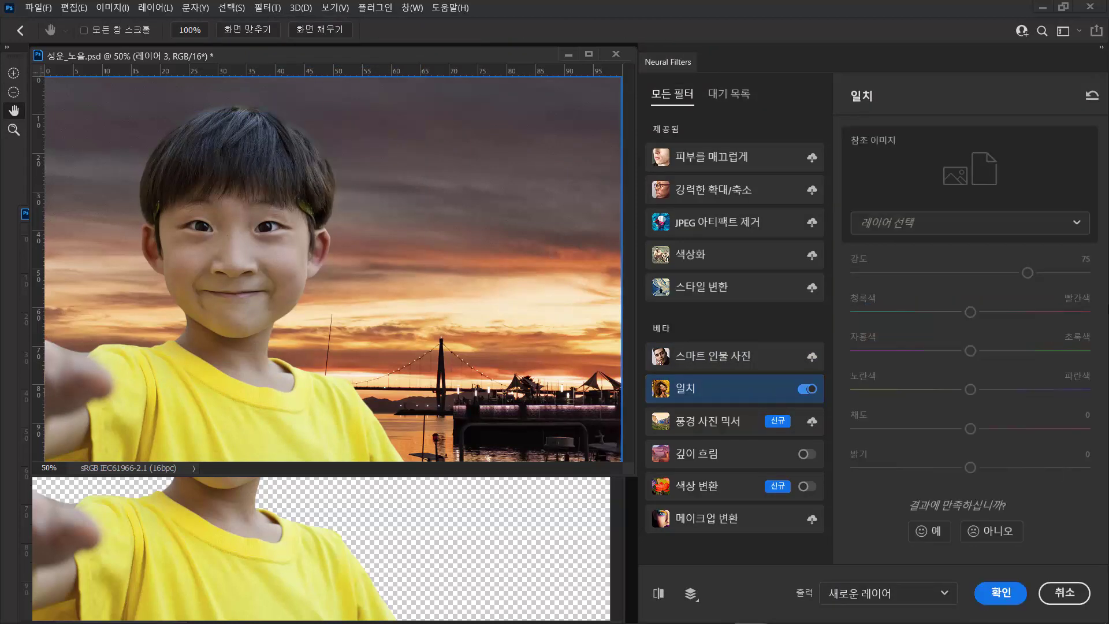
# Step: Choose 배경 as the reference image and set the strength (강도) to 41 and the brightness (밝기) to +13
pyautogui.click(1080, 230)
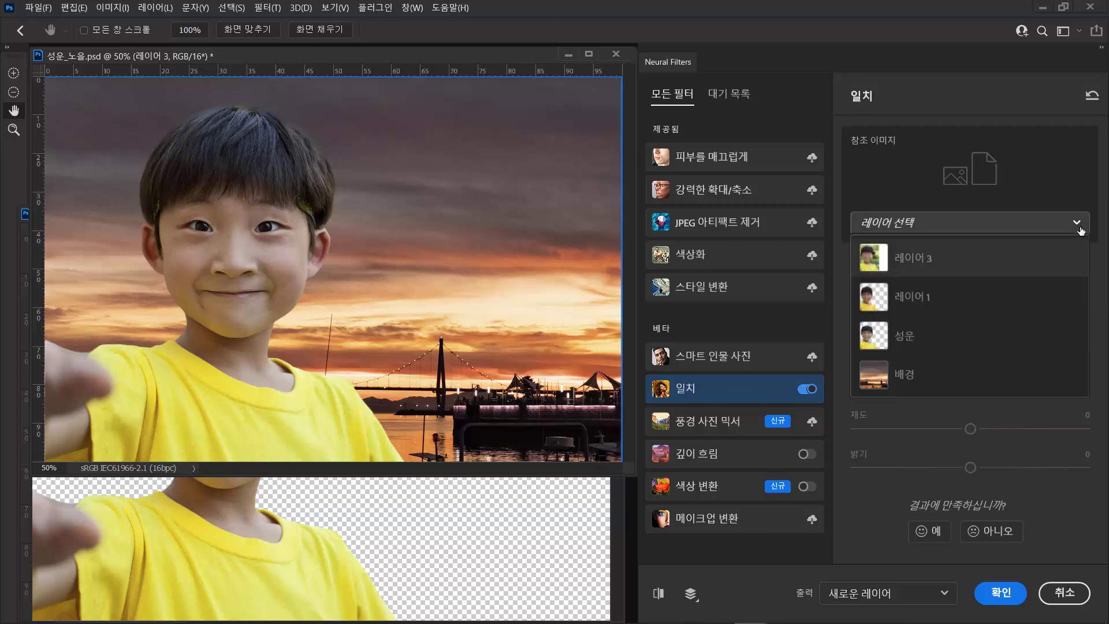
pyautogui.click(1035, 376)
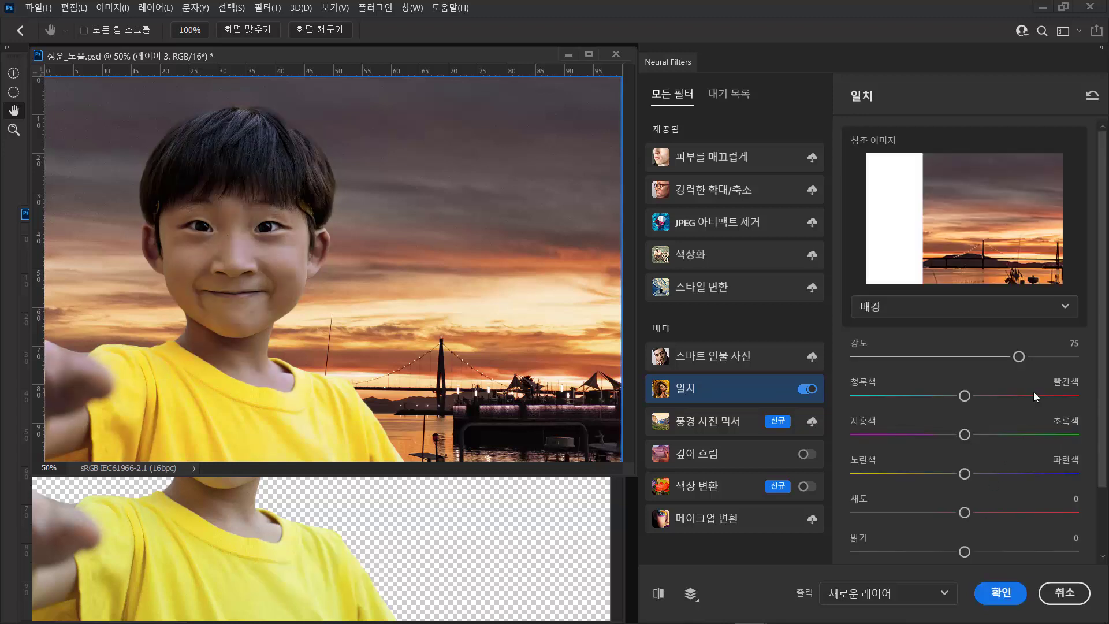
pyautogui.moveTo(1015, 358); pyautogui.dragTo(943, 361)
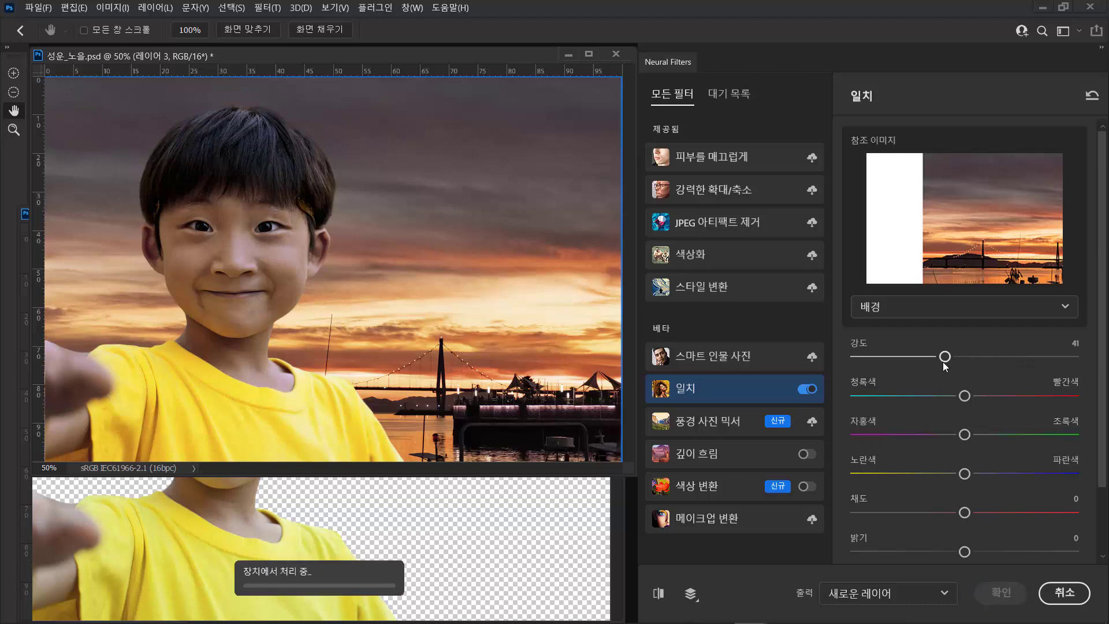
pyautogui.scroll(-3, 979, 472)
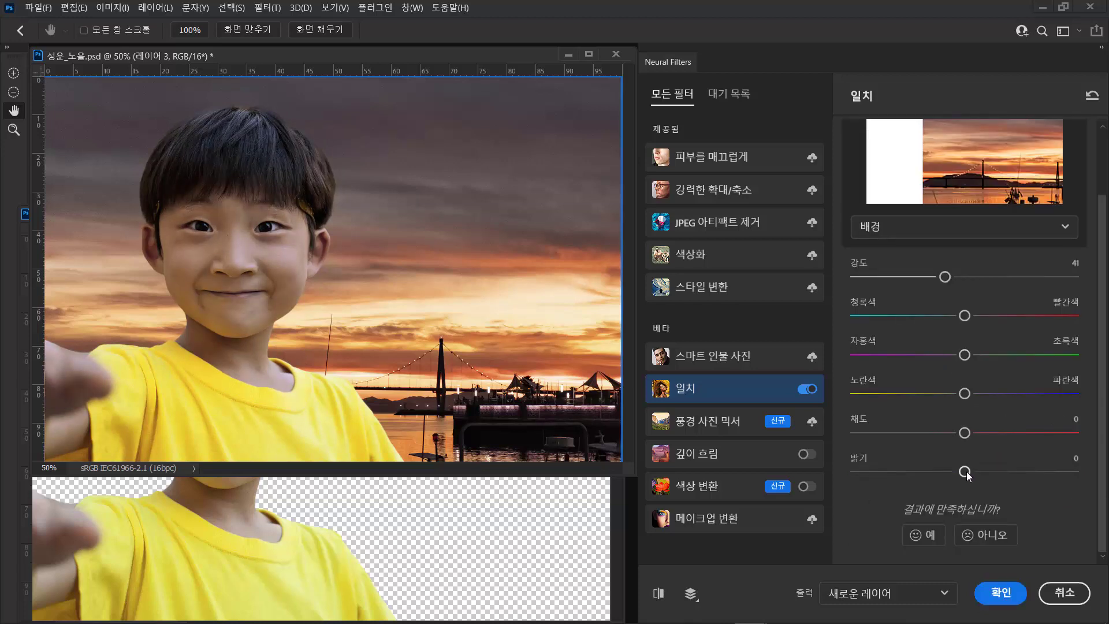
pyautogui.moveTo(980, 472); pyautogui.dragTo(994, 472)
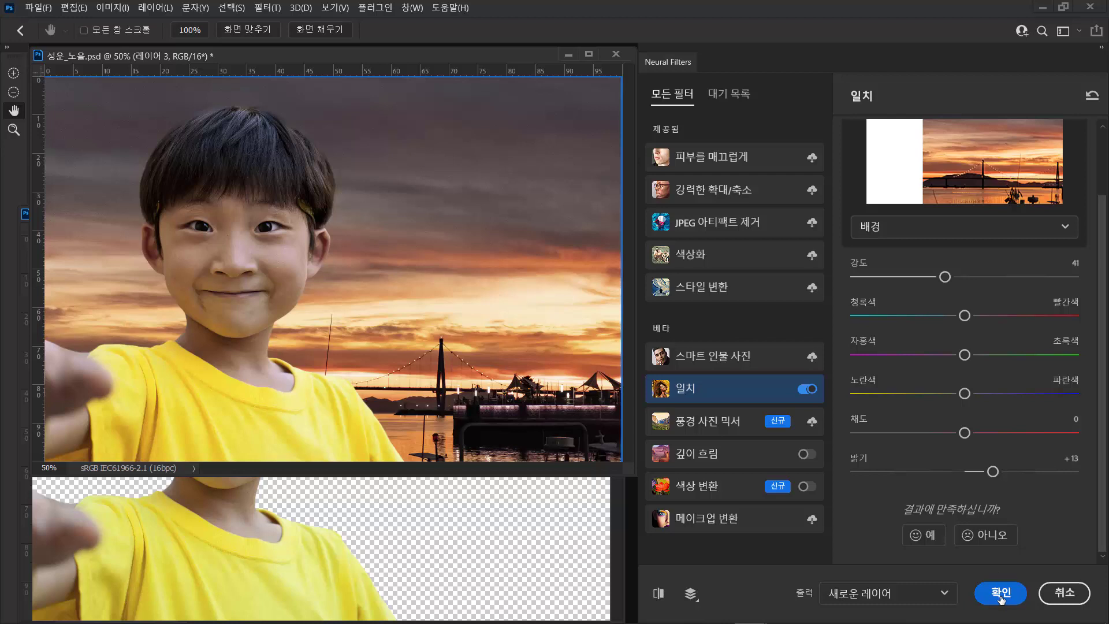
# Step: Set the output to a smart filter (스마트 필터) and apply the harmonization to 레이어 2
pyautogui.click(937, 595)
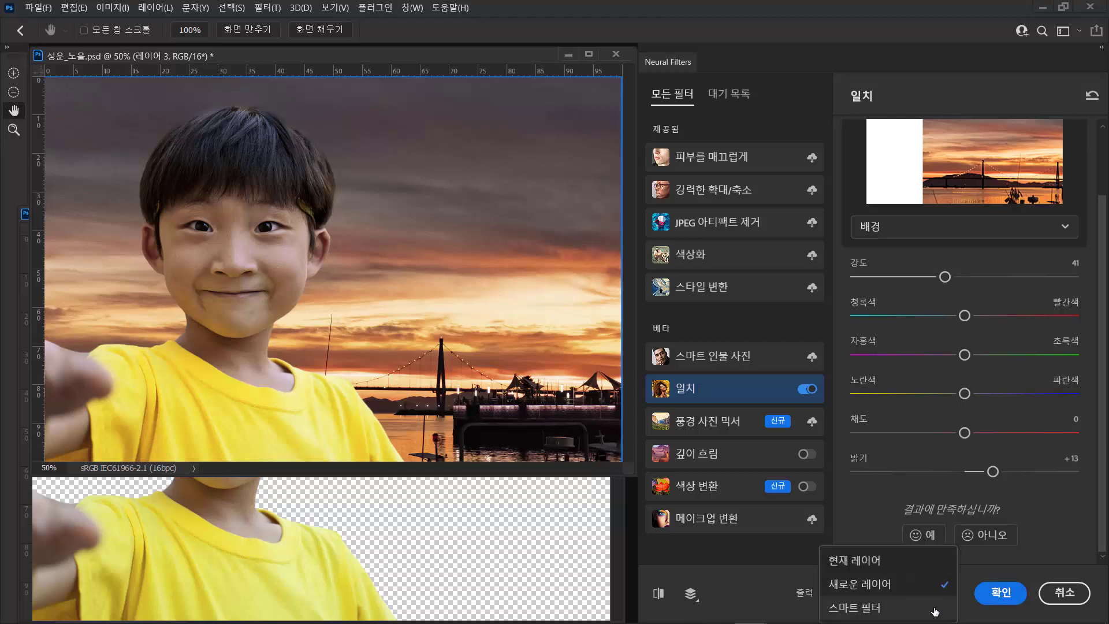
pyautogui.click(935, 609)
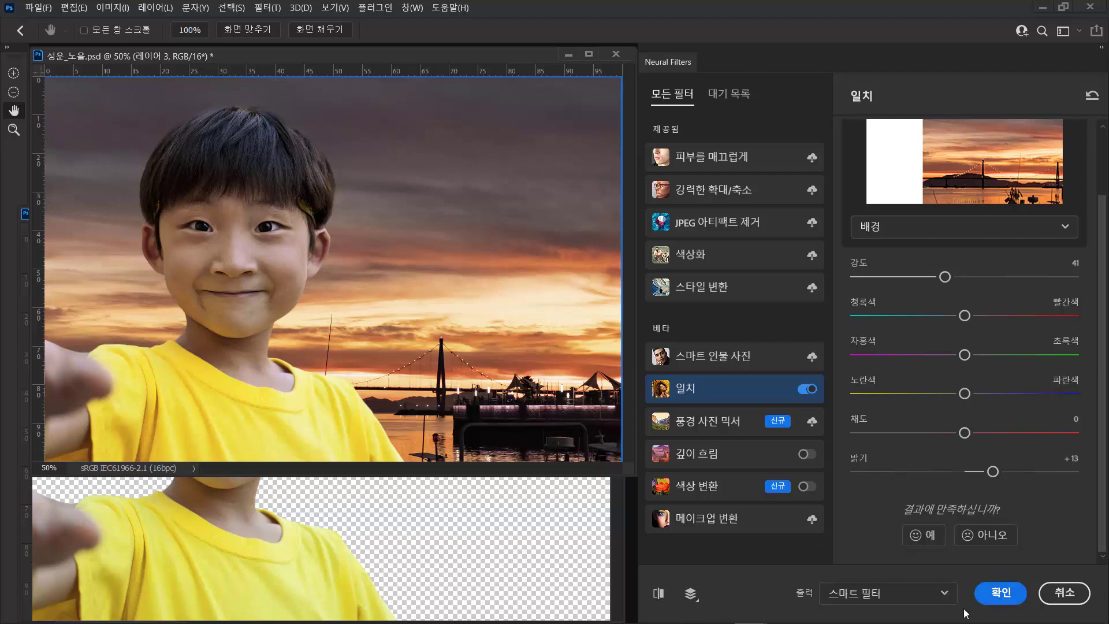
pyautogui.click(1001, 592)
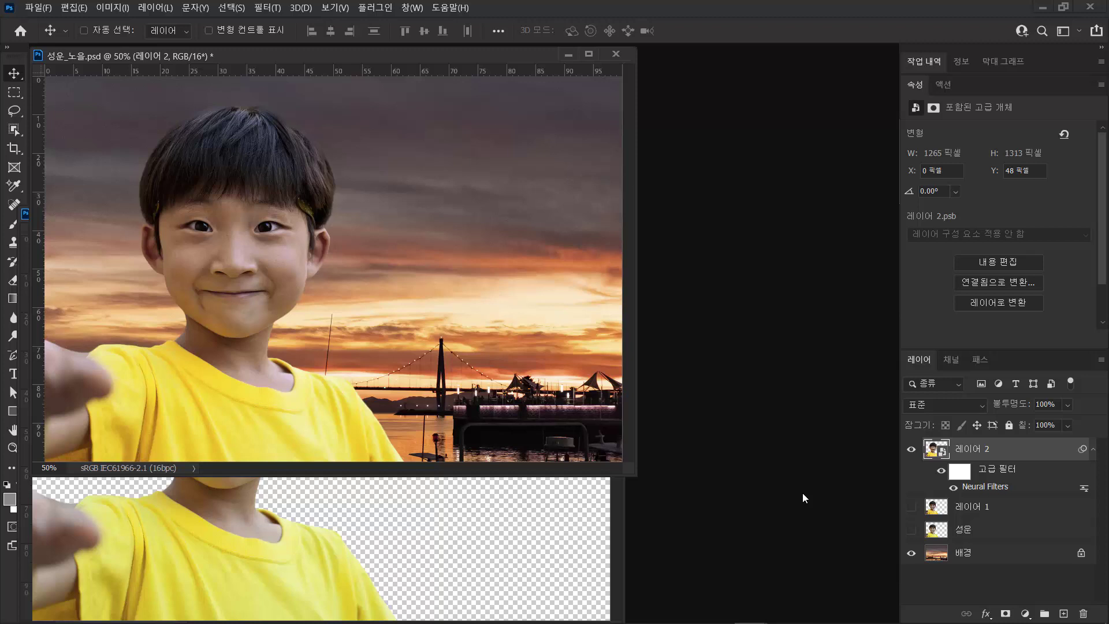
# Step: Compare the results by hiding 레이어 2 and showing 레이어 1 over the sunset
pyautogui.click(912, 449)
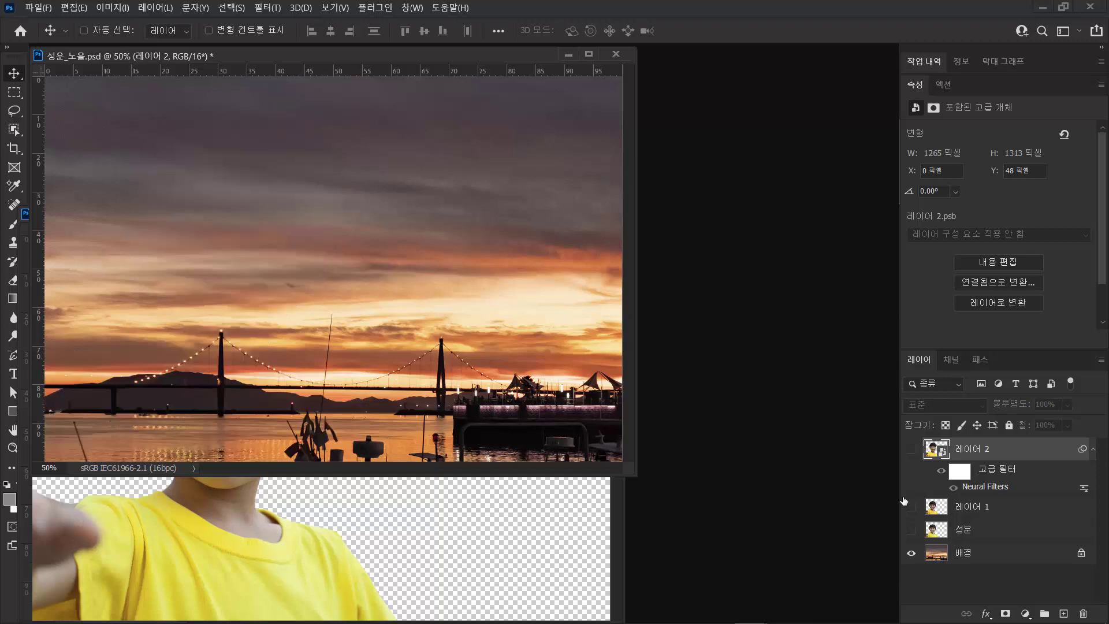
pyautogui.click(911, 506)
pyautogui.click(974, 514)
pyautogui.moveTo(381, 56); pyautogui.dragTo(501, 68)
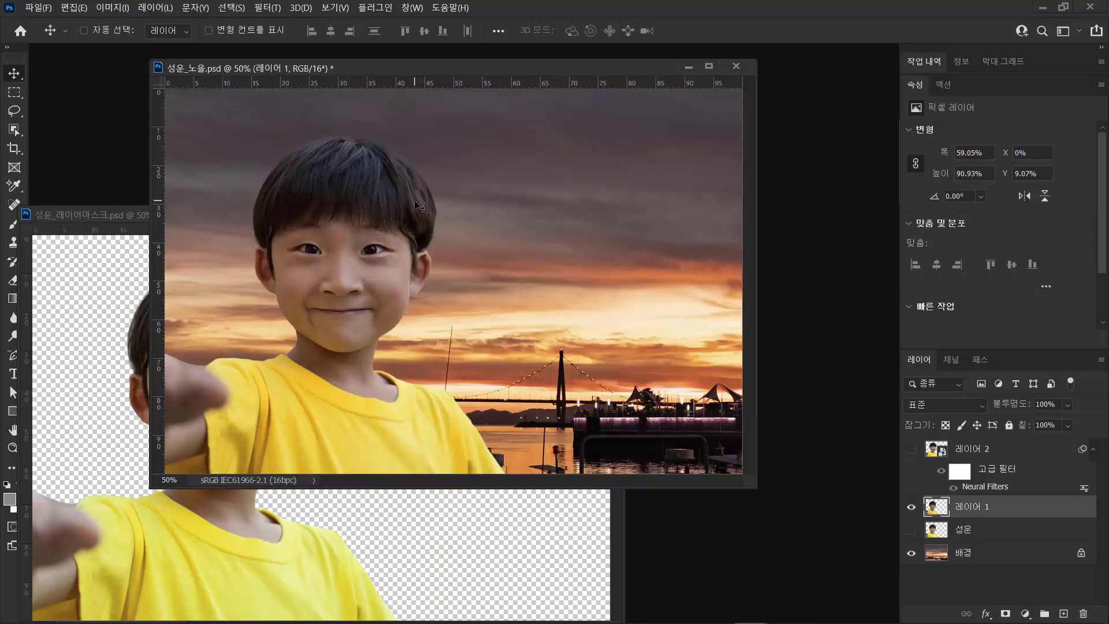
# Step: Delete 레이어 1, keep 성운 hidden and show 레이어 2 again
pyautogui.moveTo(1028, 511); pyautogui.dragTo(1081, 614)
pyautogui.click(912, 507)
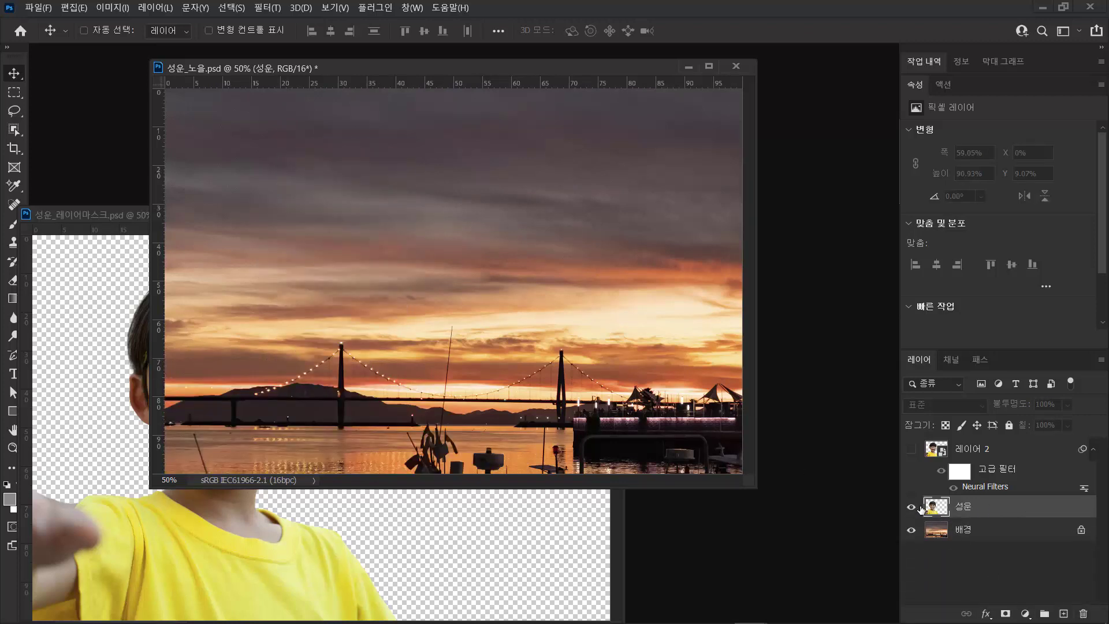
pyautogui.click(912, 507)
pyautogui.click(912, 449)
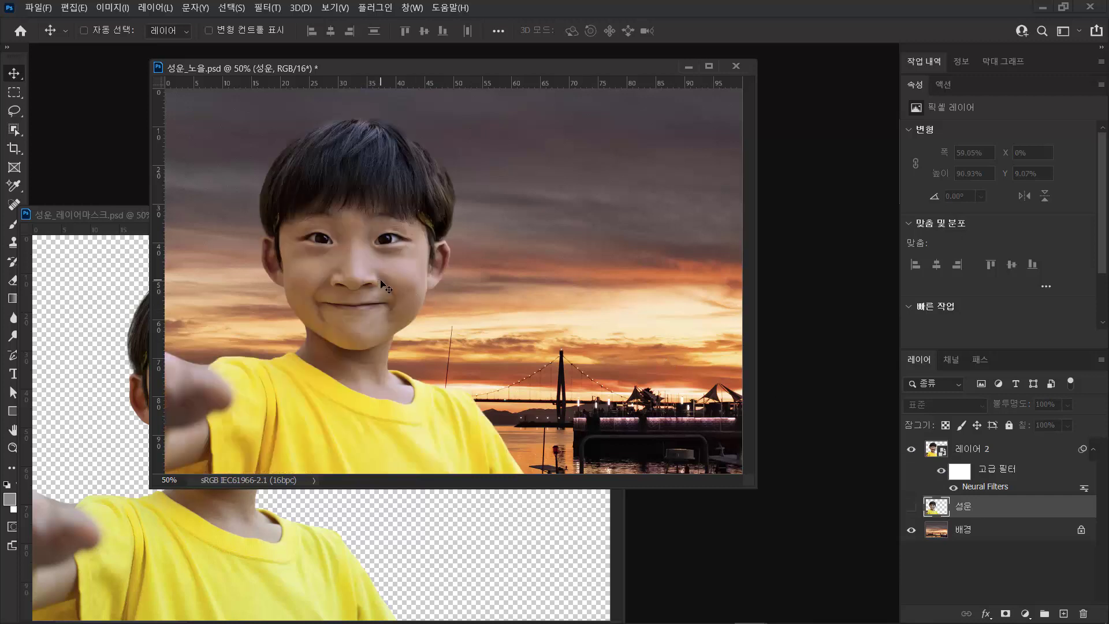
# Step: Reopen the Neural Filters smart filter of 레이어 2 and reapply it with strength 35 as a smart filter (스마트 필터)
pyautogui.click(939, 451)
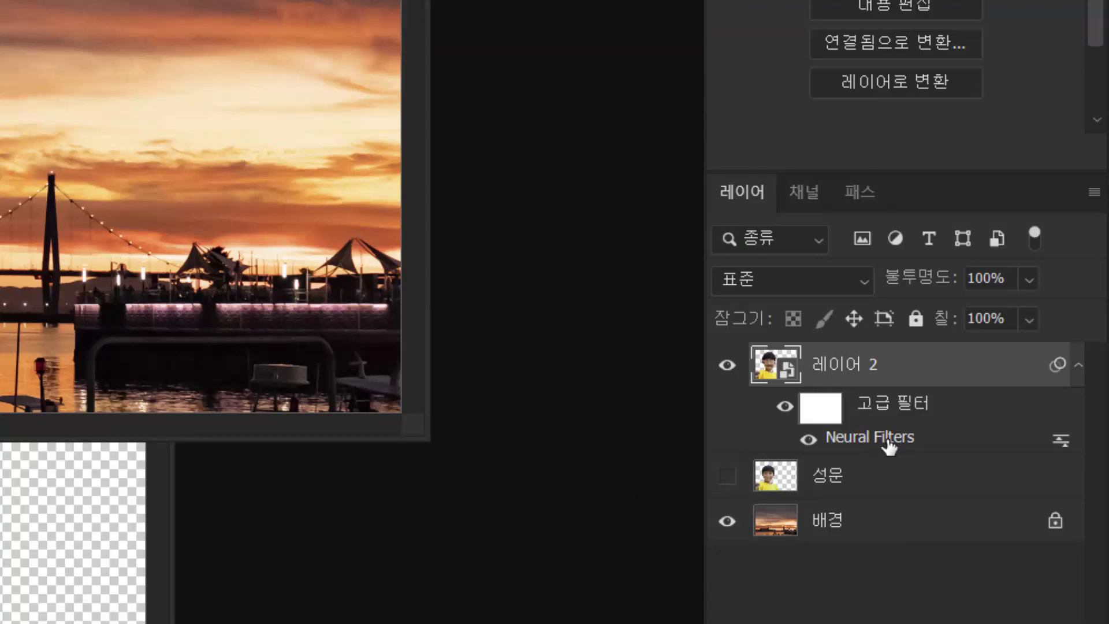
pyautogui.doubleClick(888, 444)
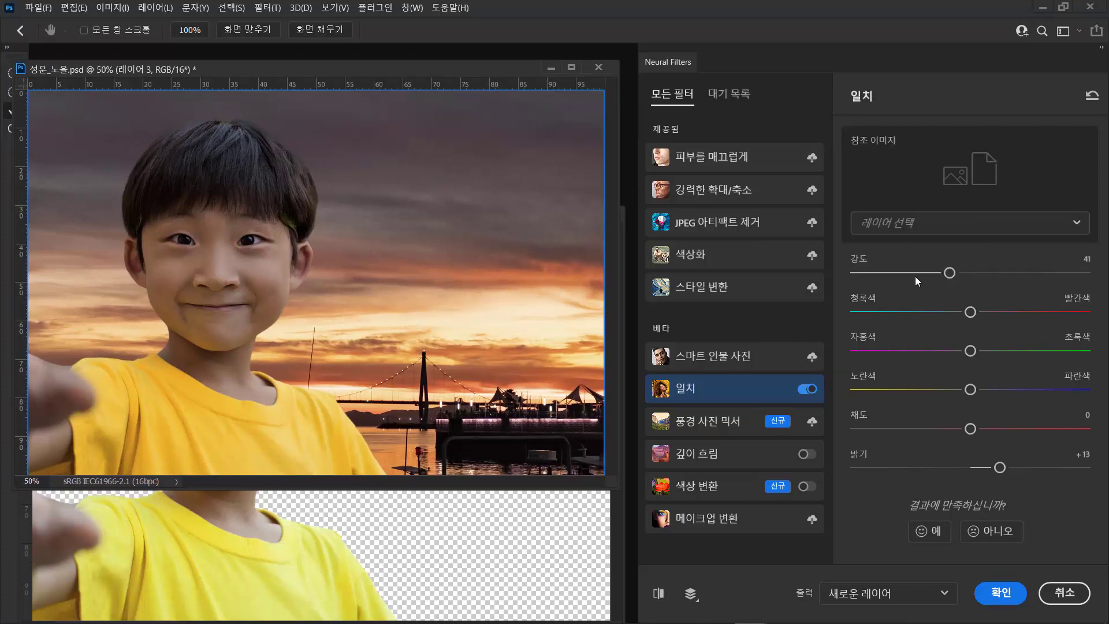
pyautogui.moveTo(950, 273); pyautogui.dragTo(935, 276)
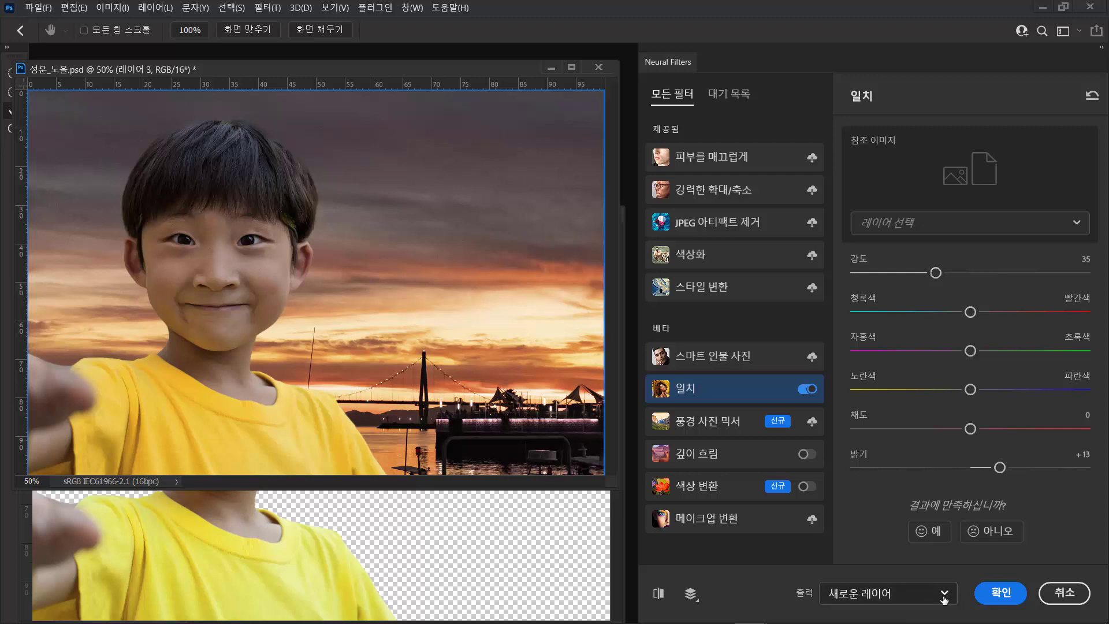
pyautogui.click(873, 593)
pyautogui.click(878, 608)
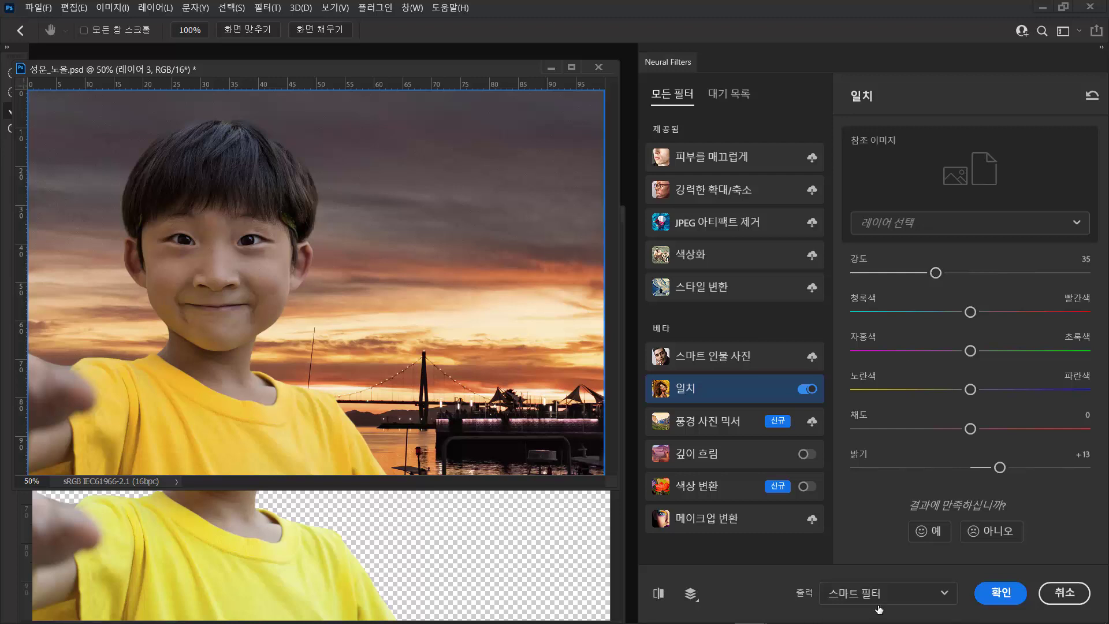
pyautogui.click(992, 595)
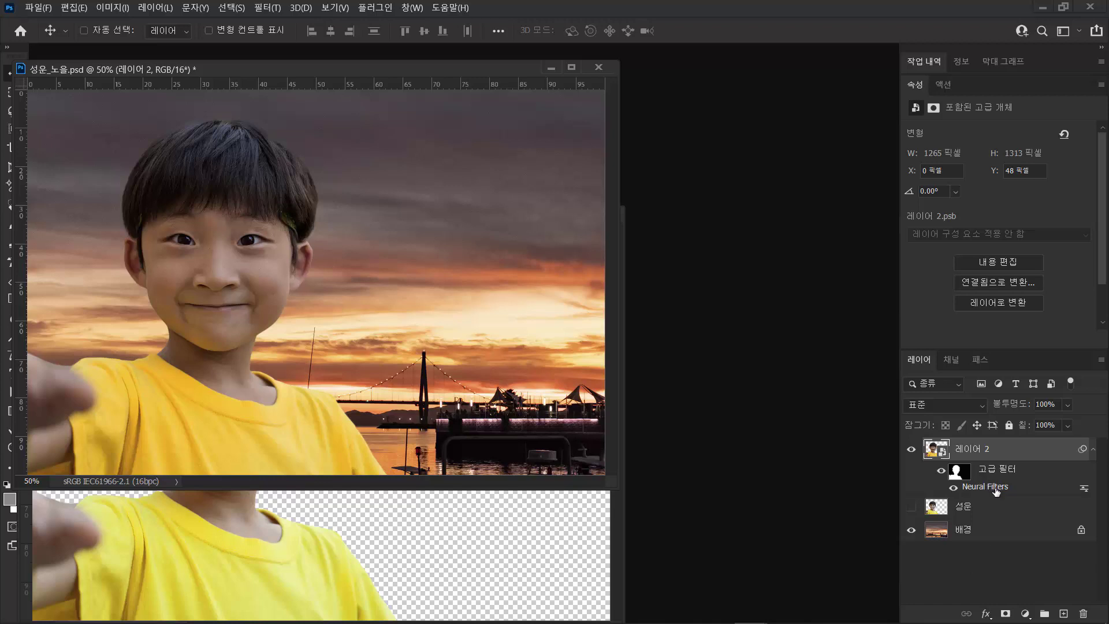
# Step: Compare the boy before and after harmonization by toggling the smart filter visibility of 레이어 2, leaving it on
pyautogui.click(941, 472)
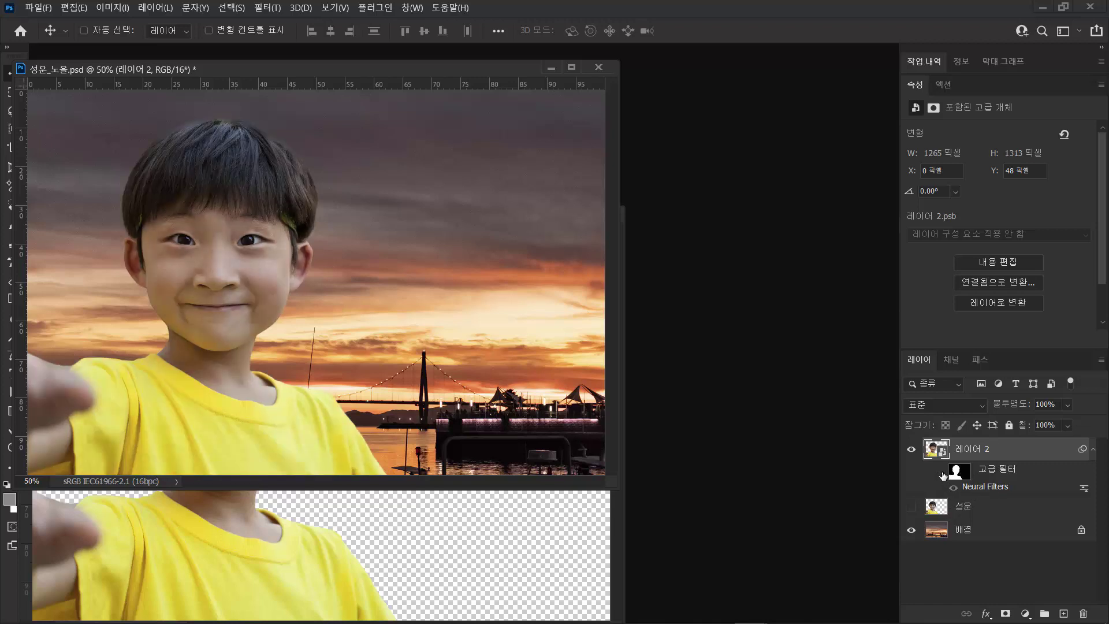
pyautogui.click(942, 472)
pyautogui.click(942, 473)
pyautogui.click(943, 473)
pyautogui.click(943, 473)
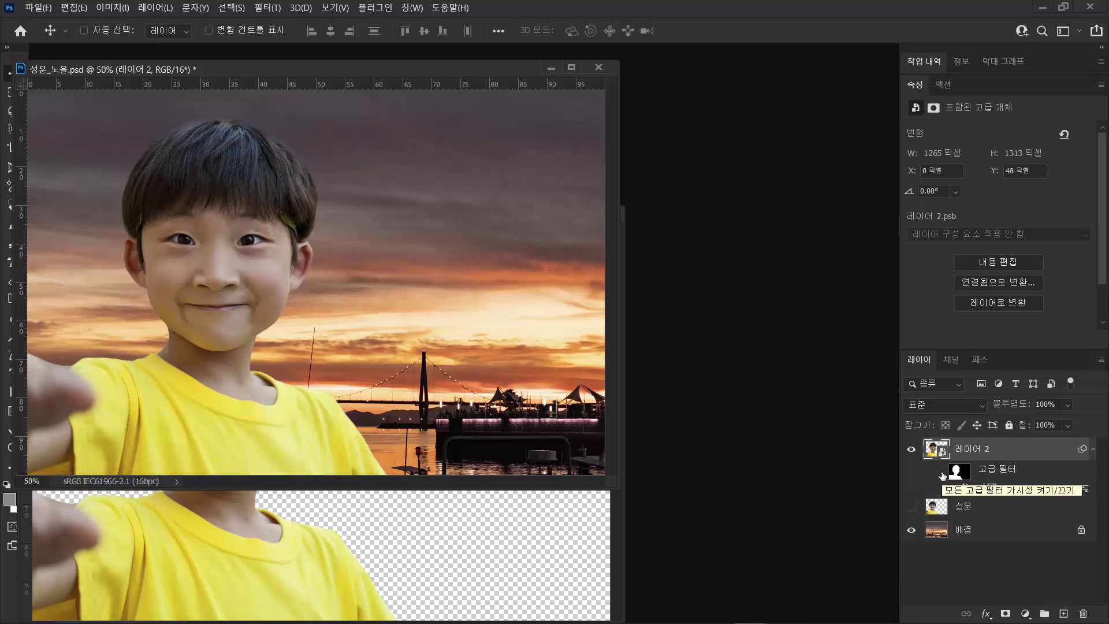
pyautogui.click(943, 475)
pyautogui.click(943, 475)
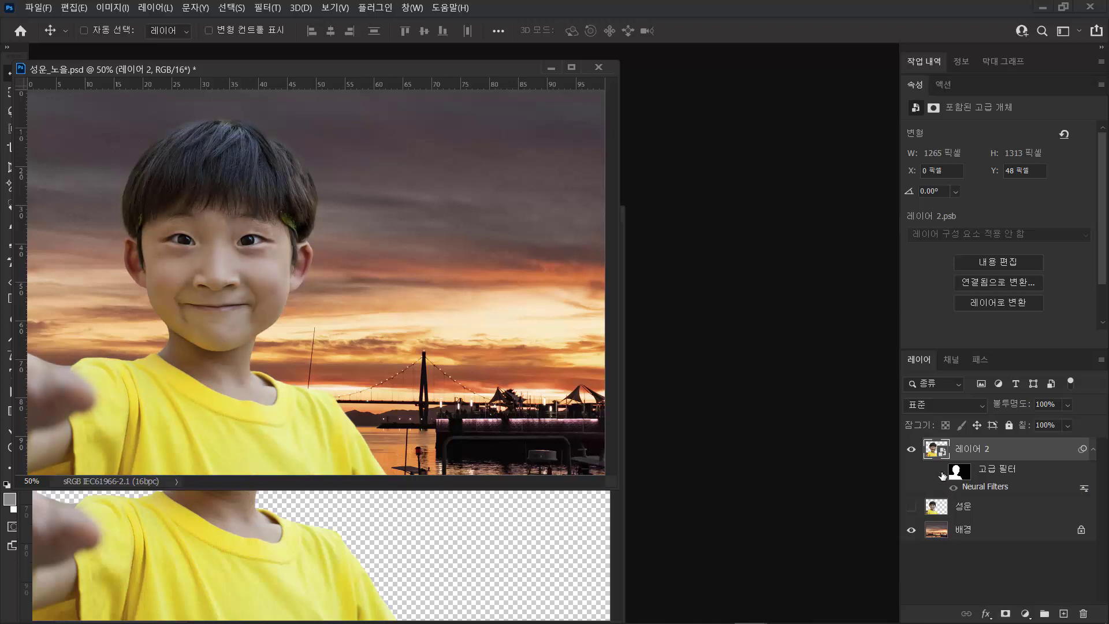
pyautogui.click(943, 475)
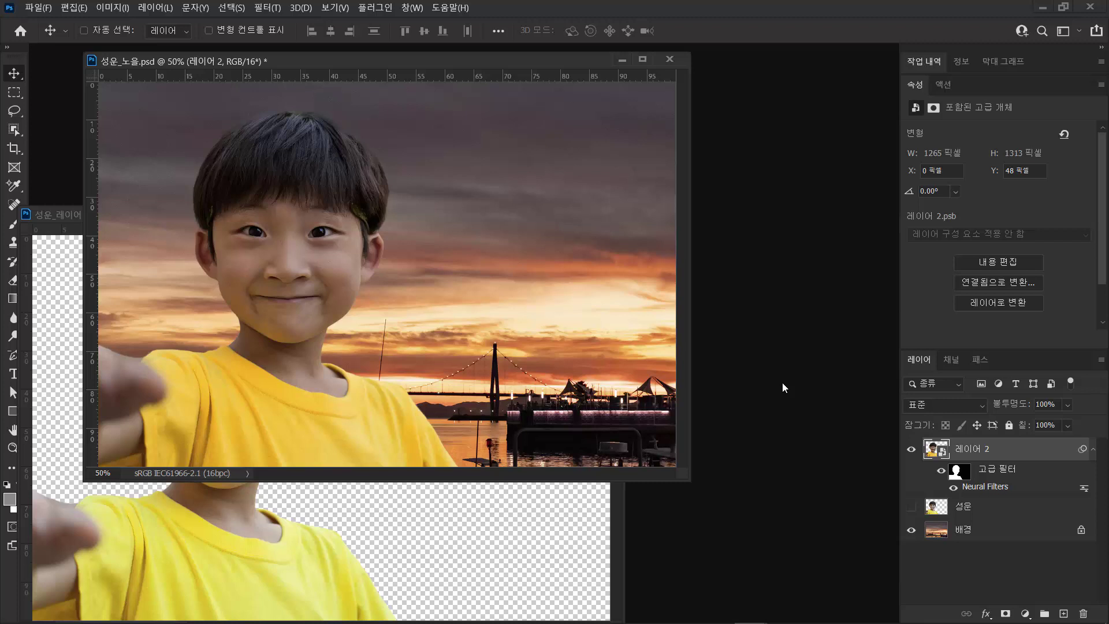
# Step: Browse the beta Neural Filters, examining 풍경 사진 믹서, 깊이 흐림, 색상 변환, 메이크업 변환 and 일치
pyautogui.click(265, 10)
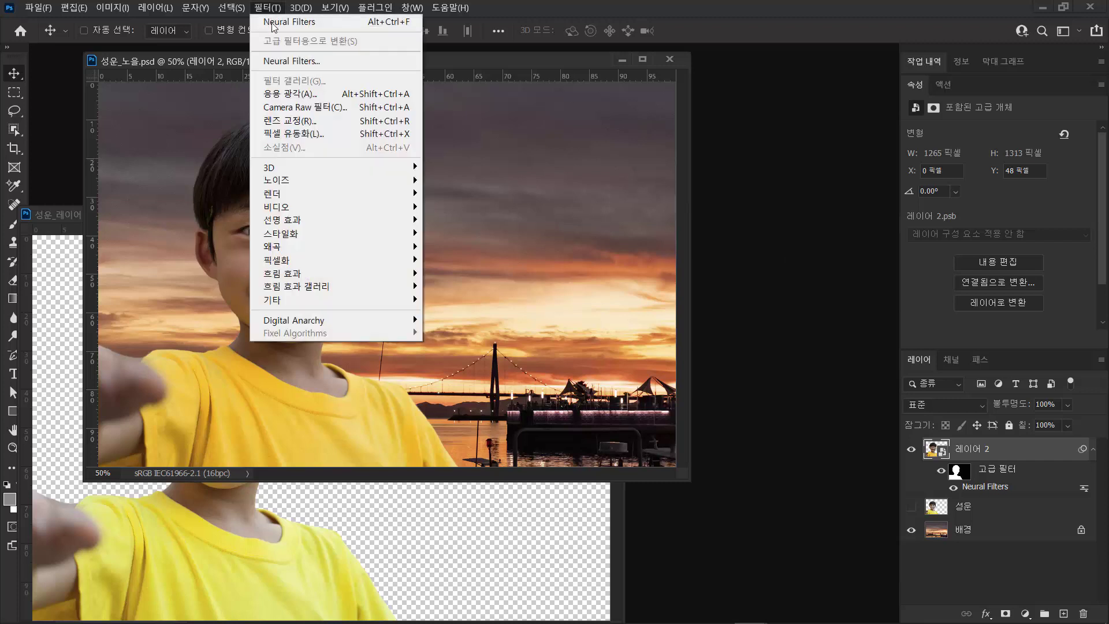
pyautogui.click(342, 70)
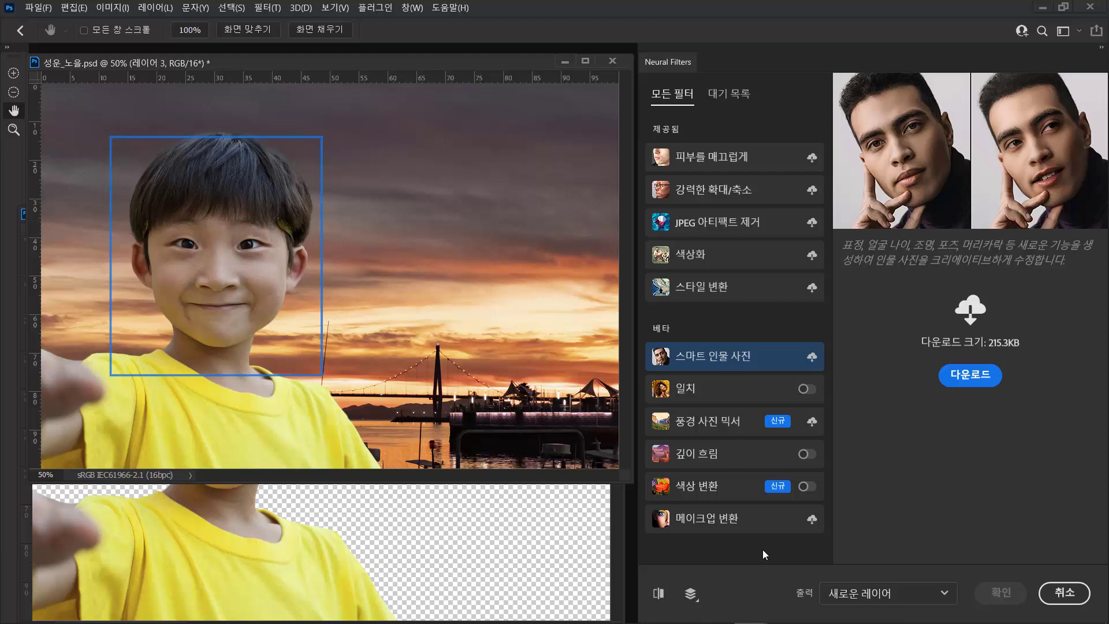
pyautogui.click(742, 428)
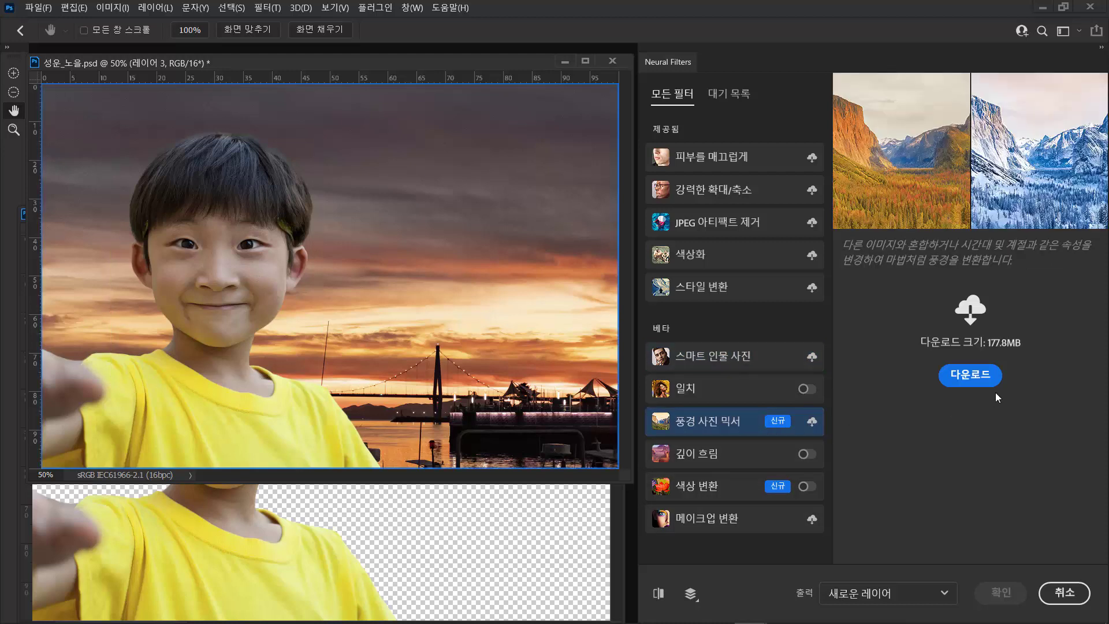
pyautogui.click(786, 454)
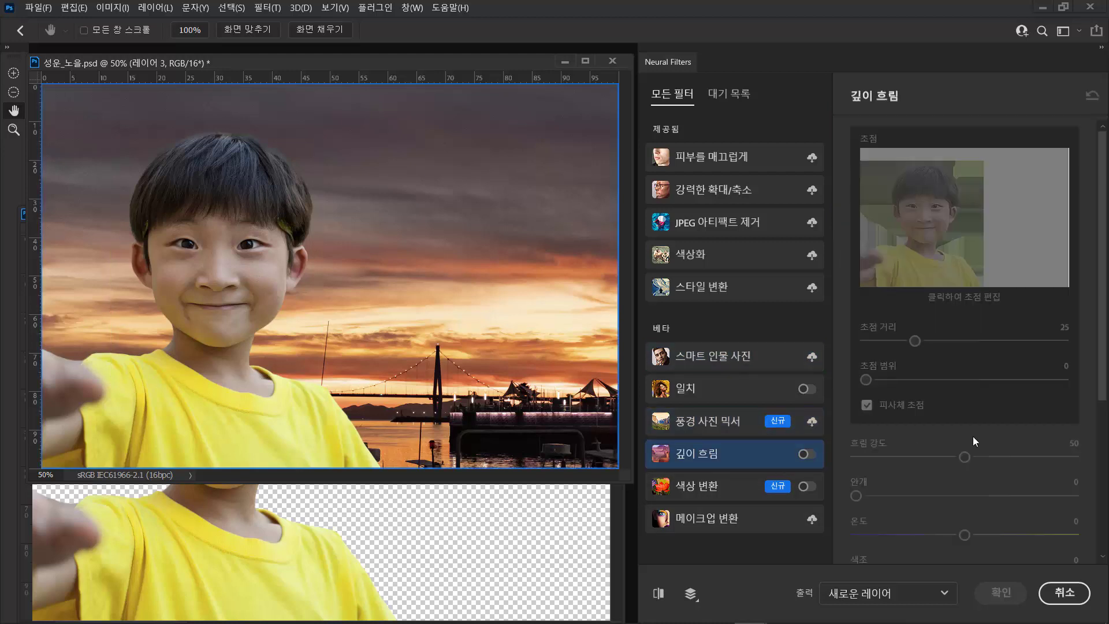
pyautogui.click(734, 492)
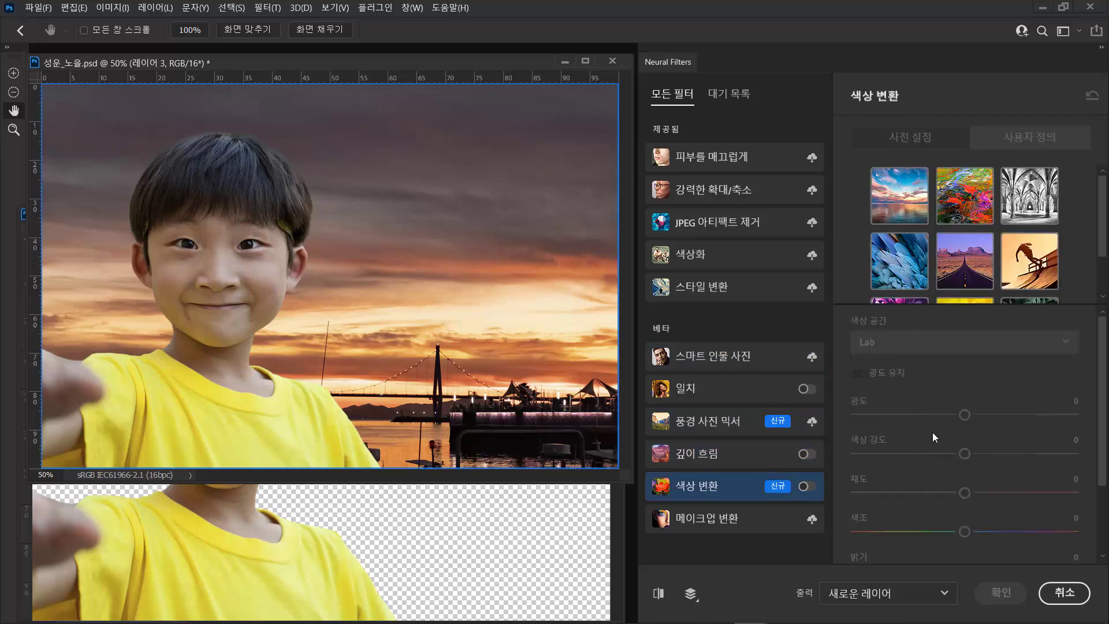
pyautogui.click(749, 522)
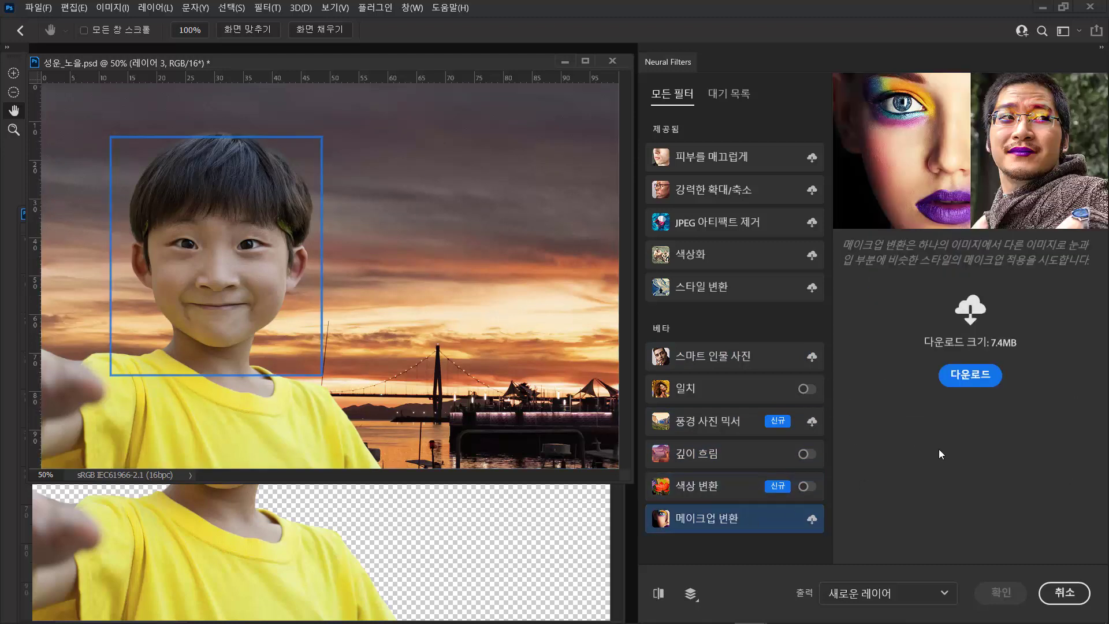
pyautogui.click(729, 396)
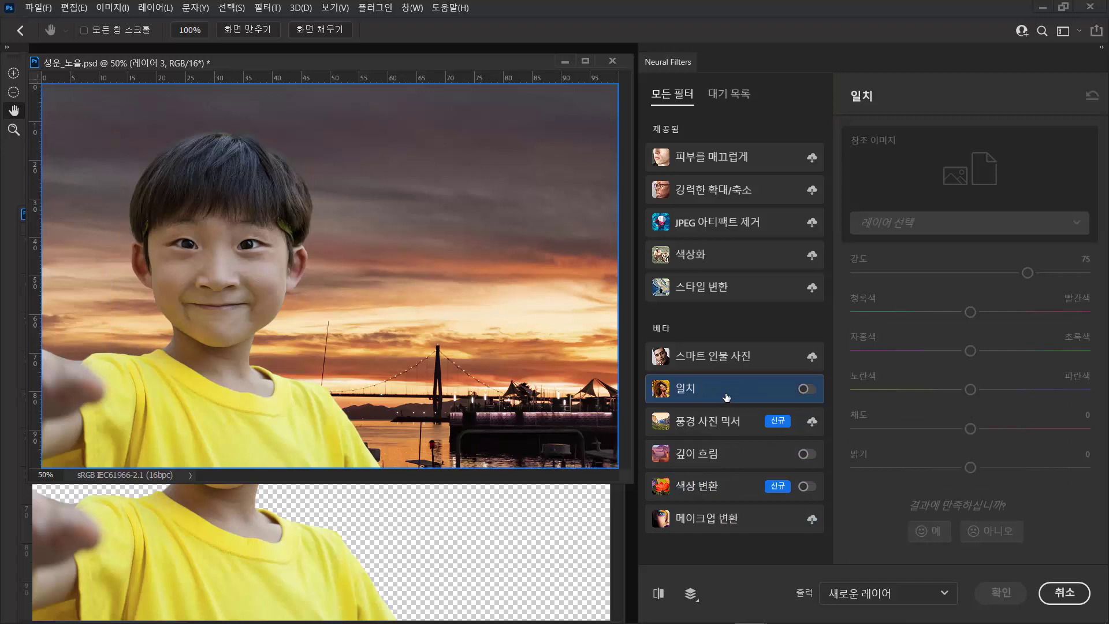
pyautogui.moveTo(718, 398)
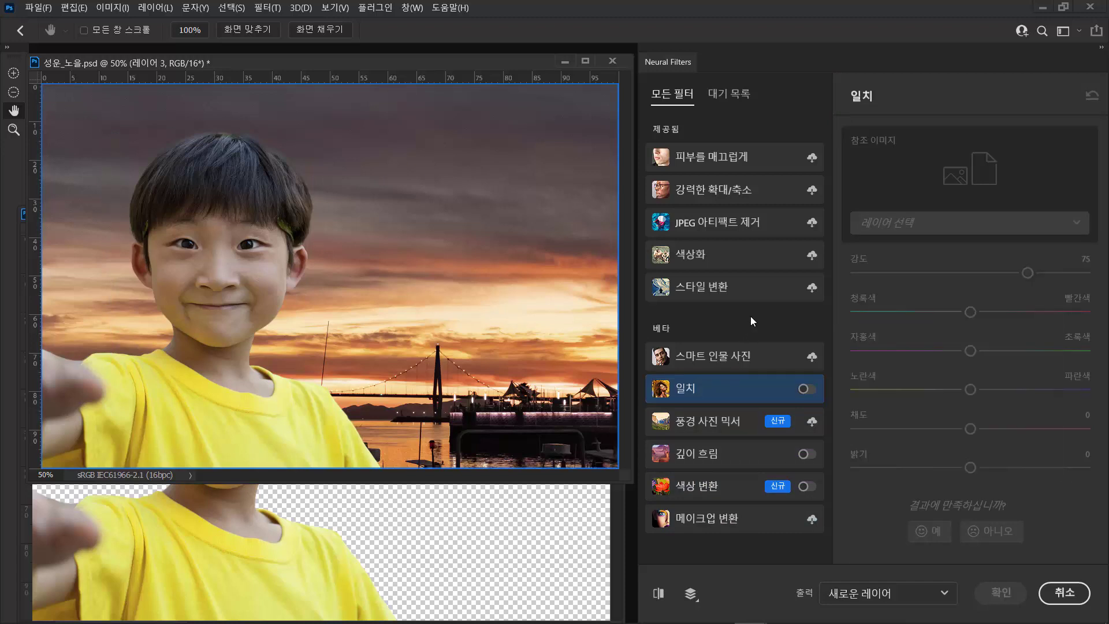